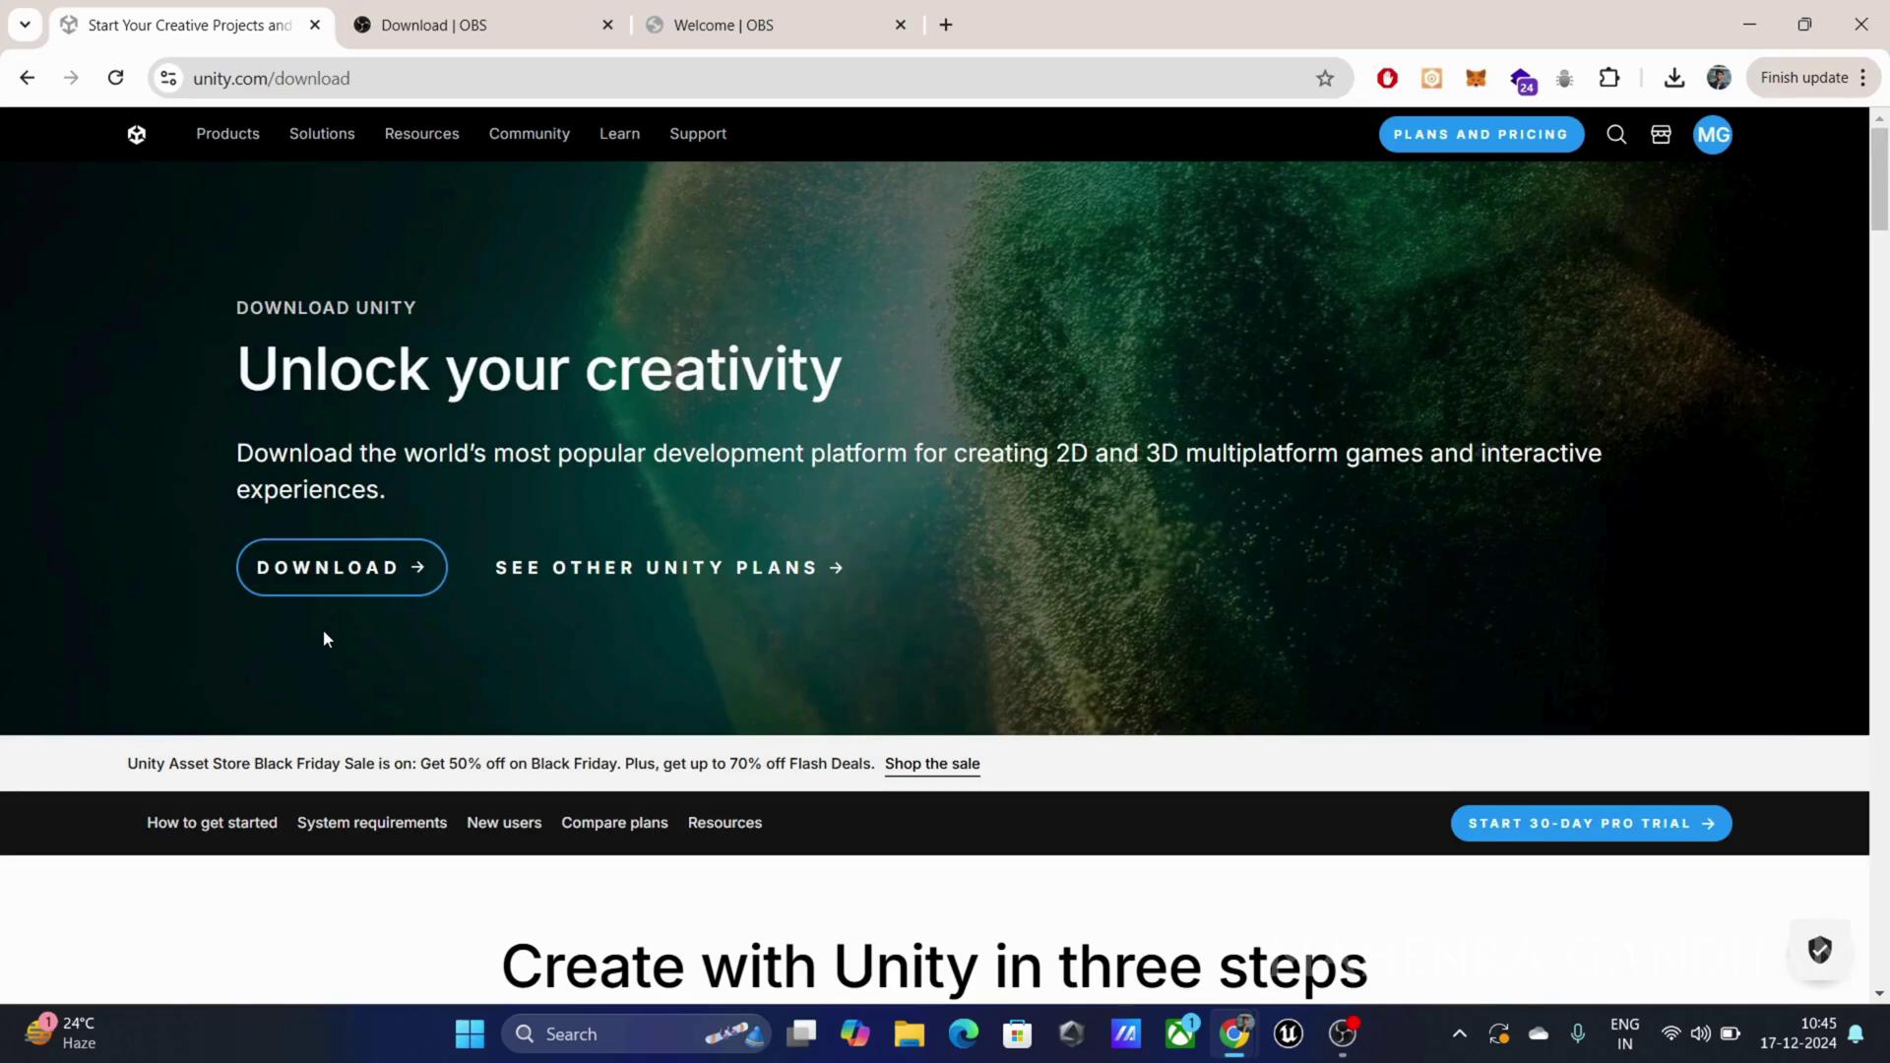
# Search Windows for Unity Hub, launch it and dismiss the recommendation survey
pyautogui.click(587, 1028)
pyautogui.write('ui=')
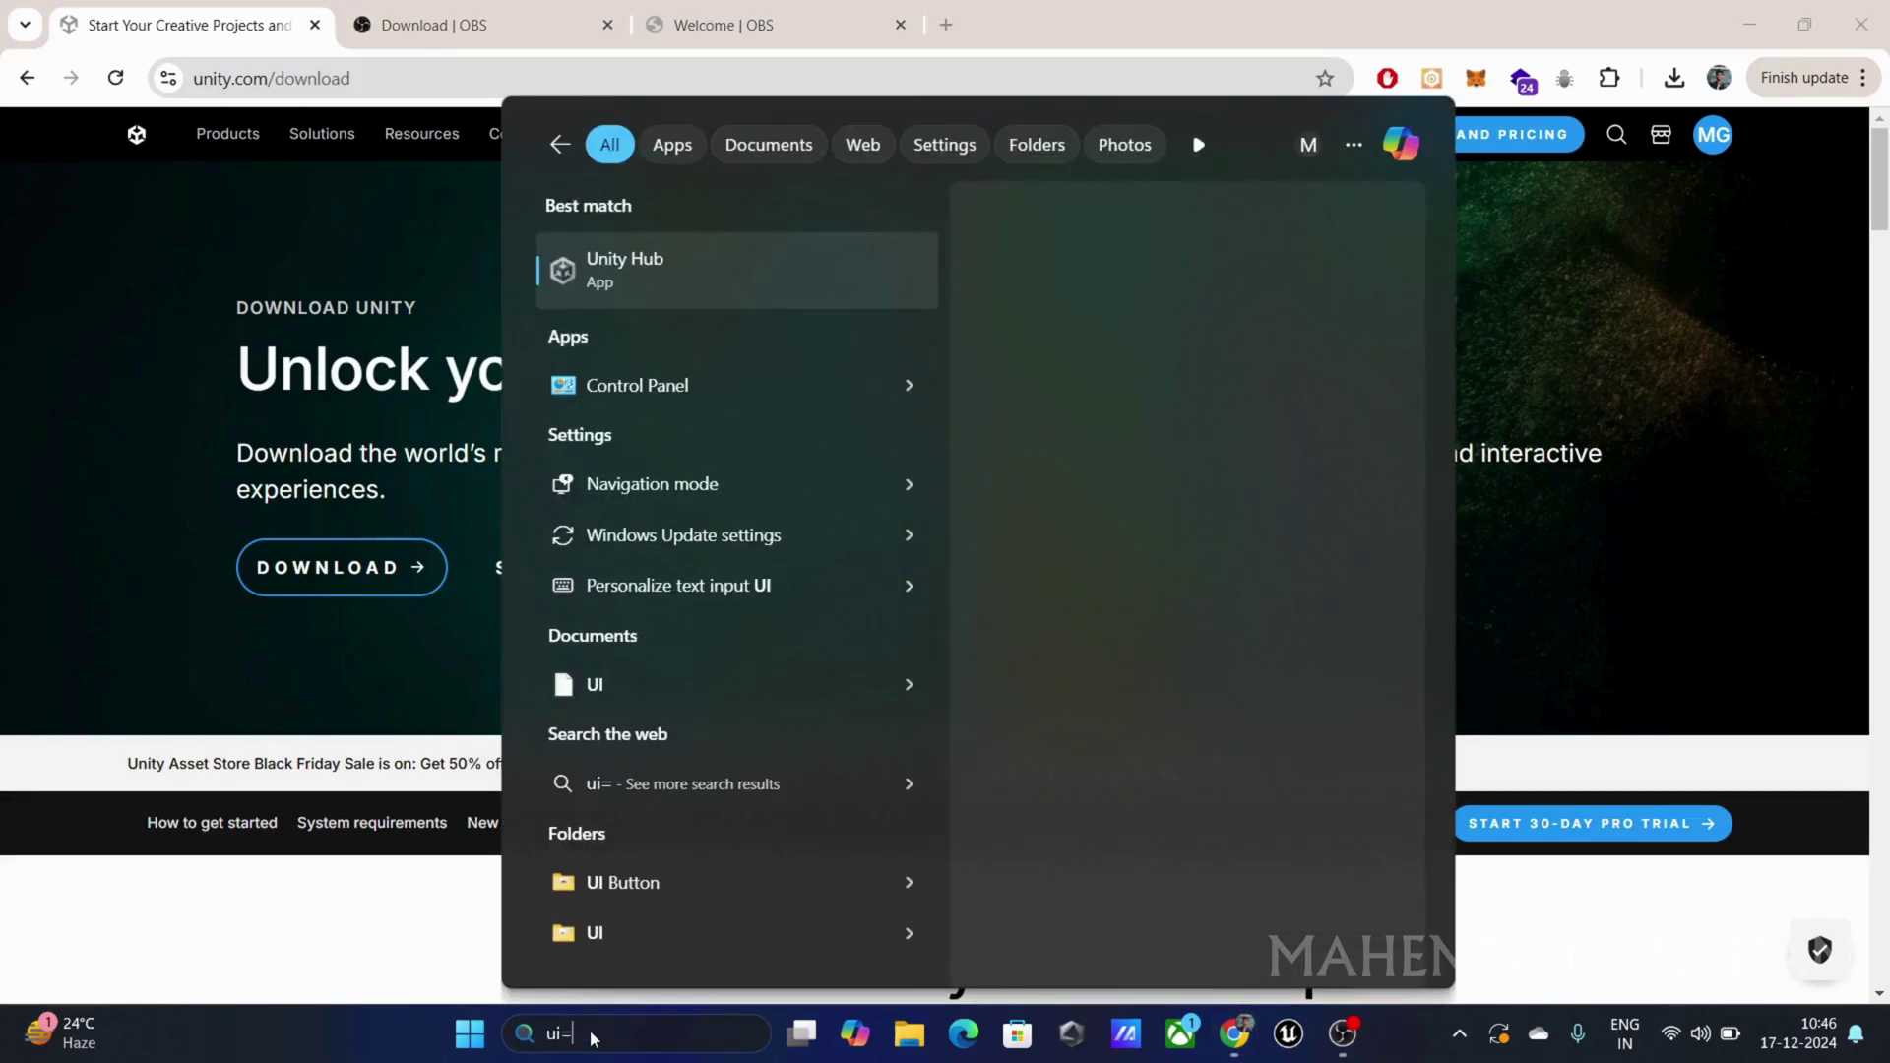
pyautogui.press('BackSpace')
pyautogui.press('BackSpace')
pyautogui.write('nity Hub')
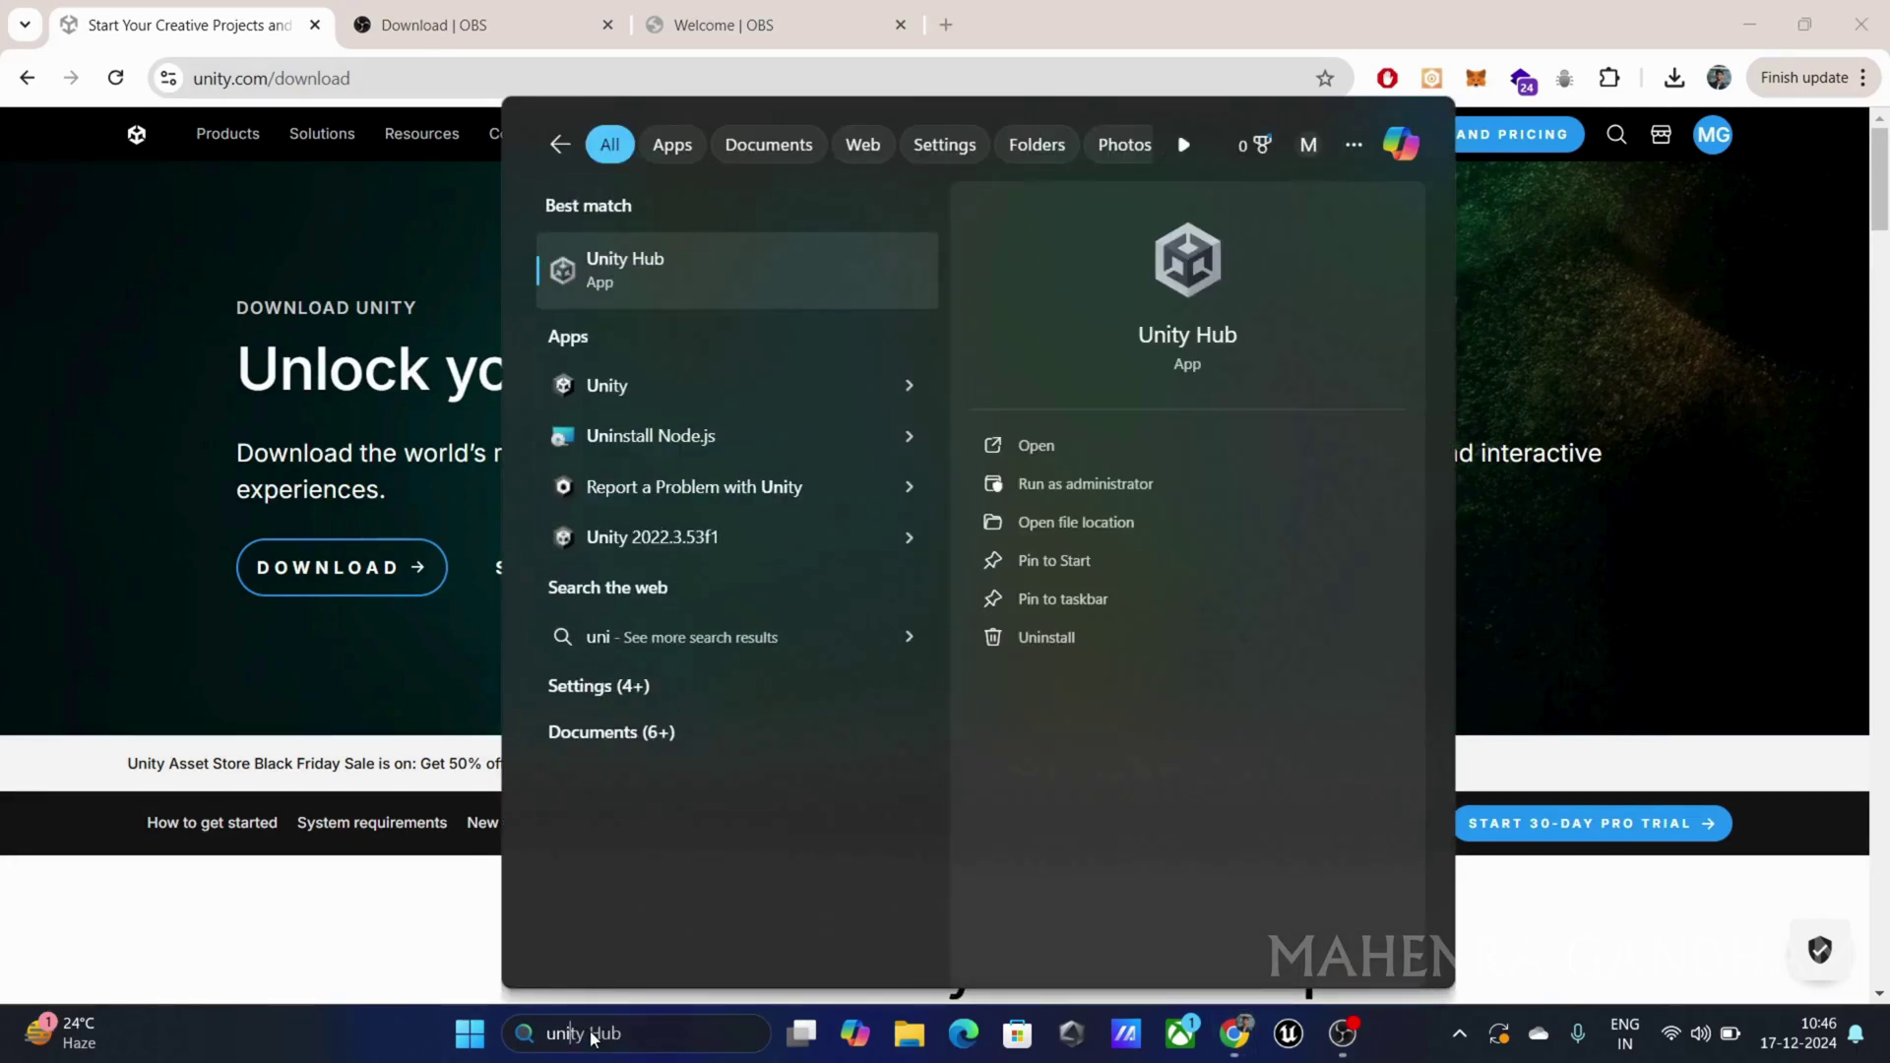
pyautogui.click(691, 281)
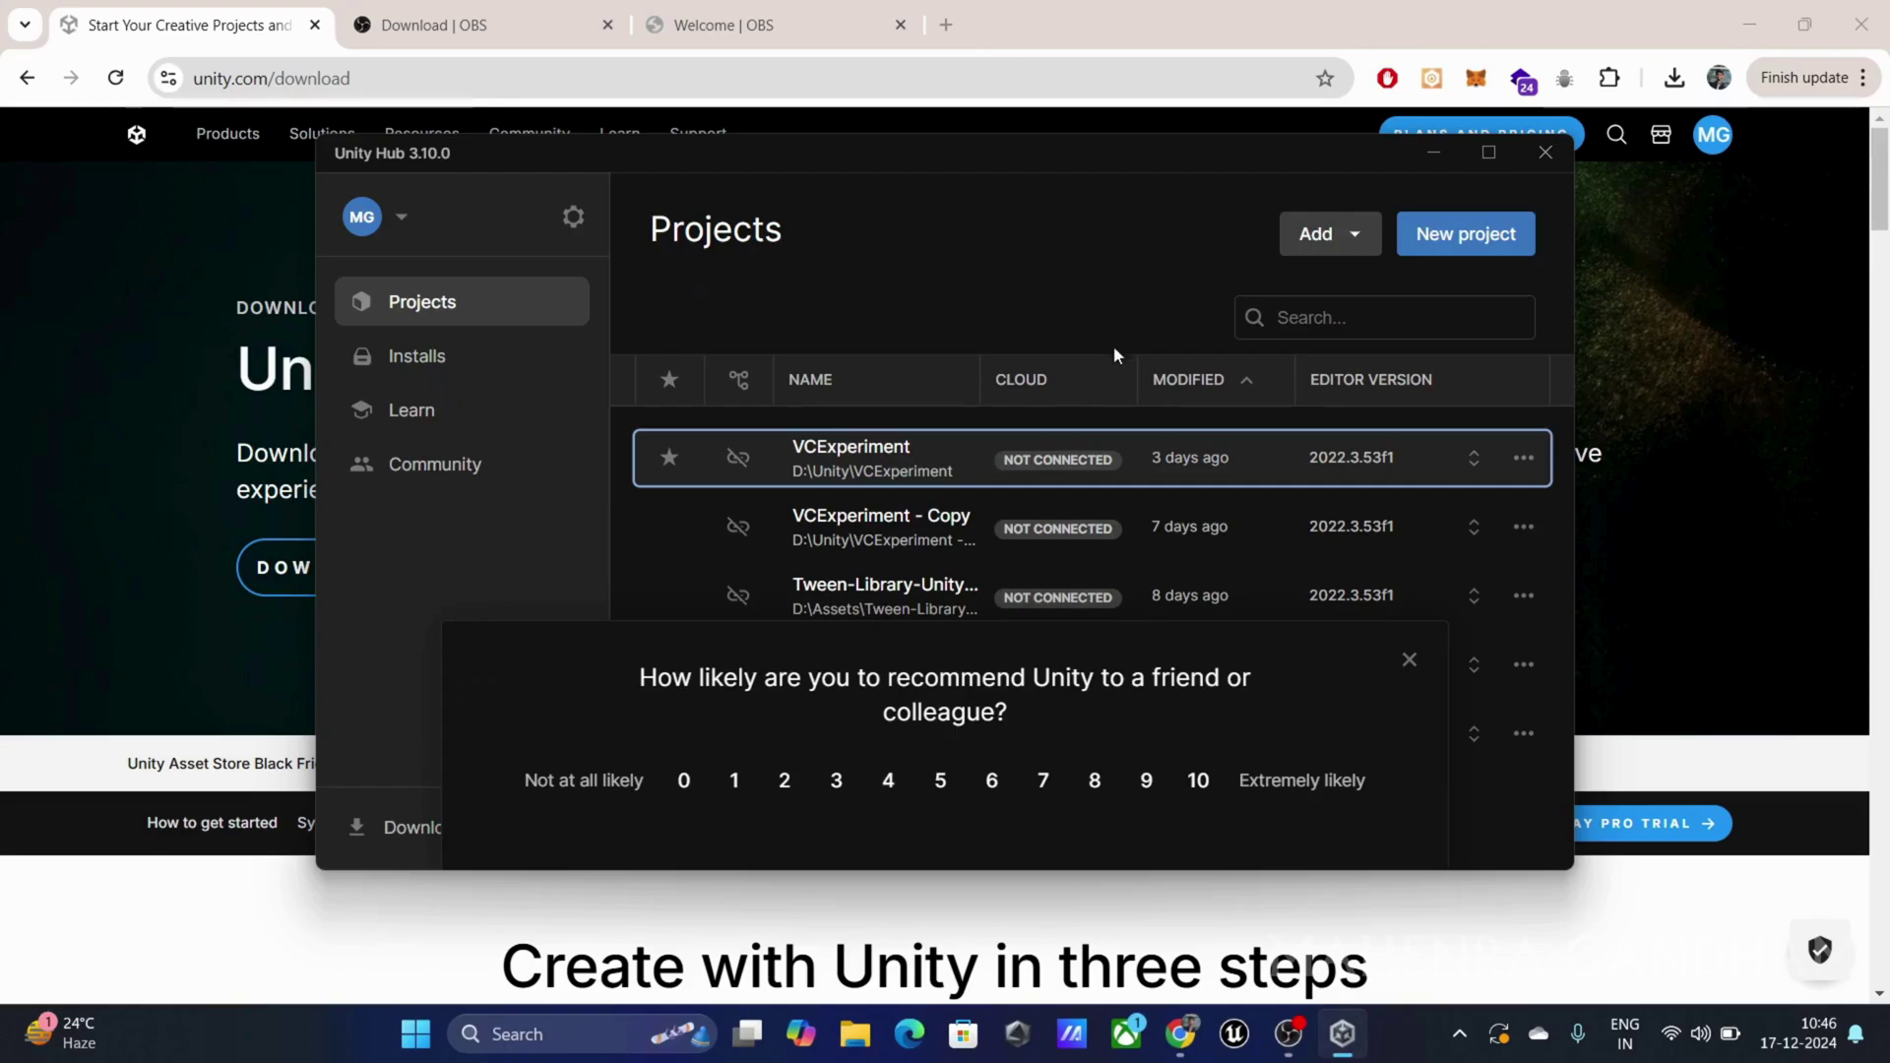
pyautogui.click(1416, 661)
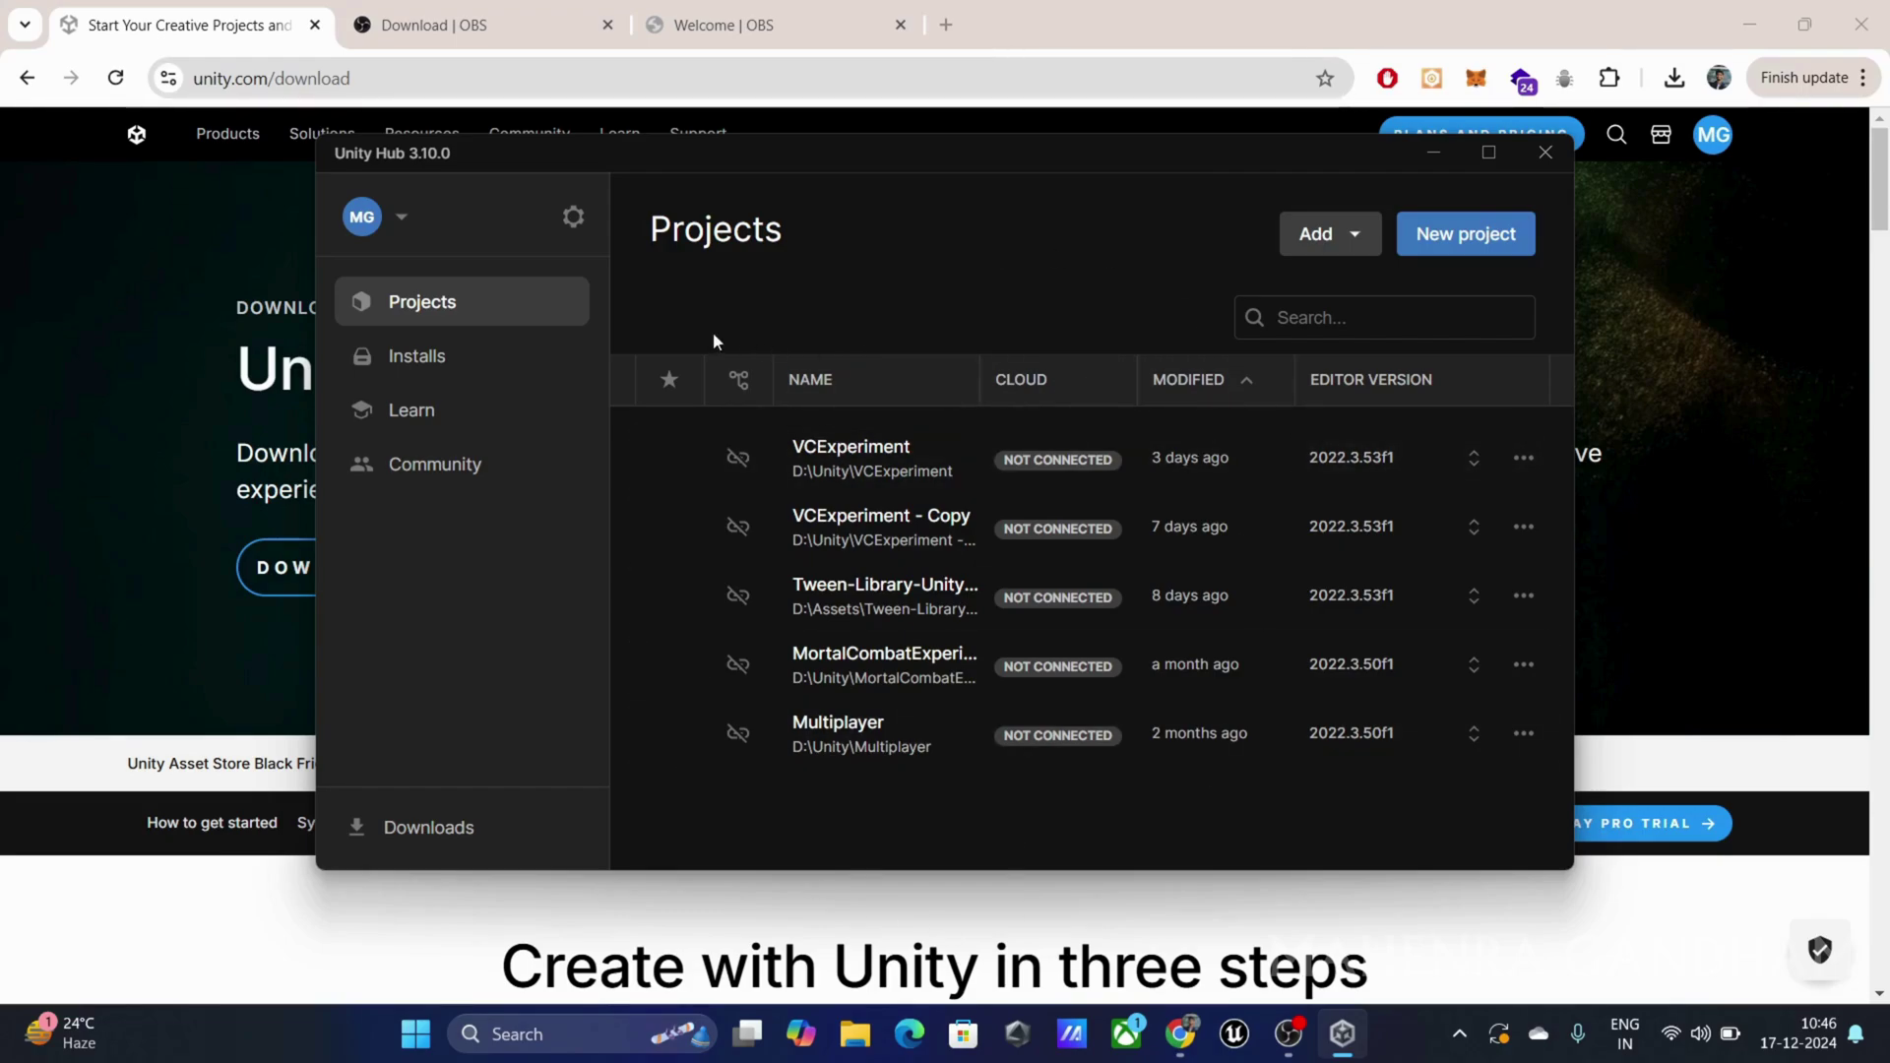
# Review the installed Unity editors, then examine the official releases and archive options offered for a new editor install
pyautogui.click(394, 359)
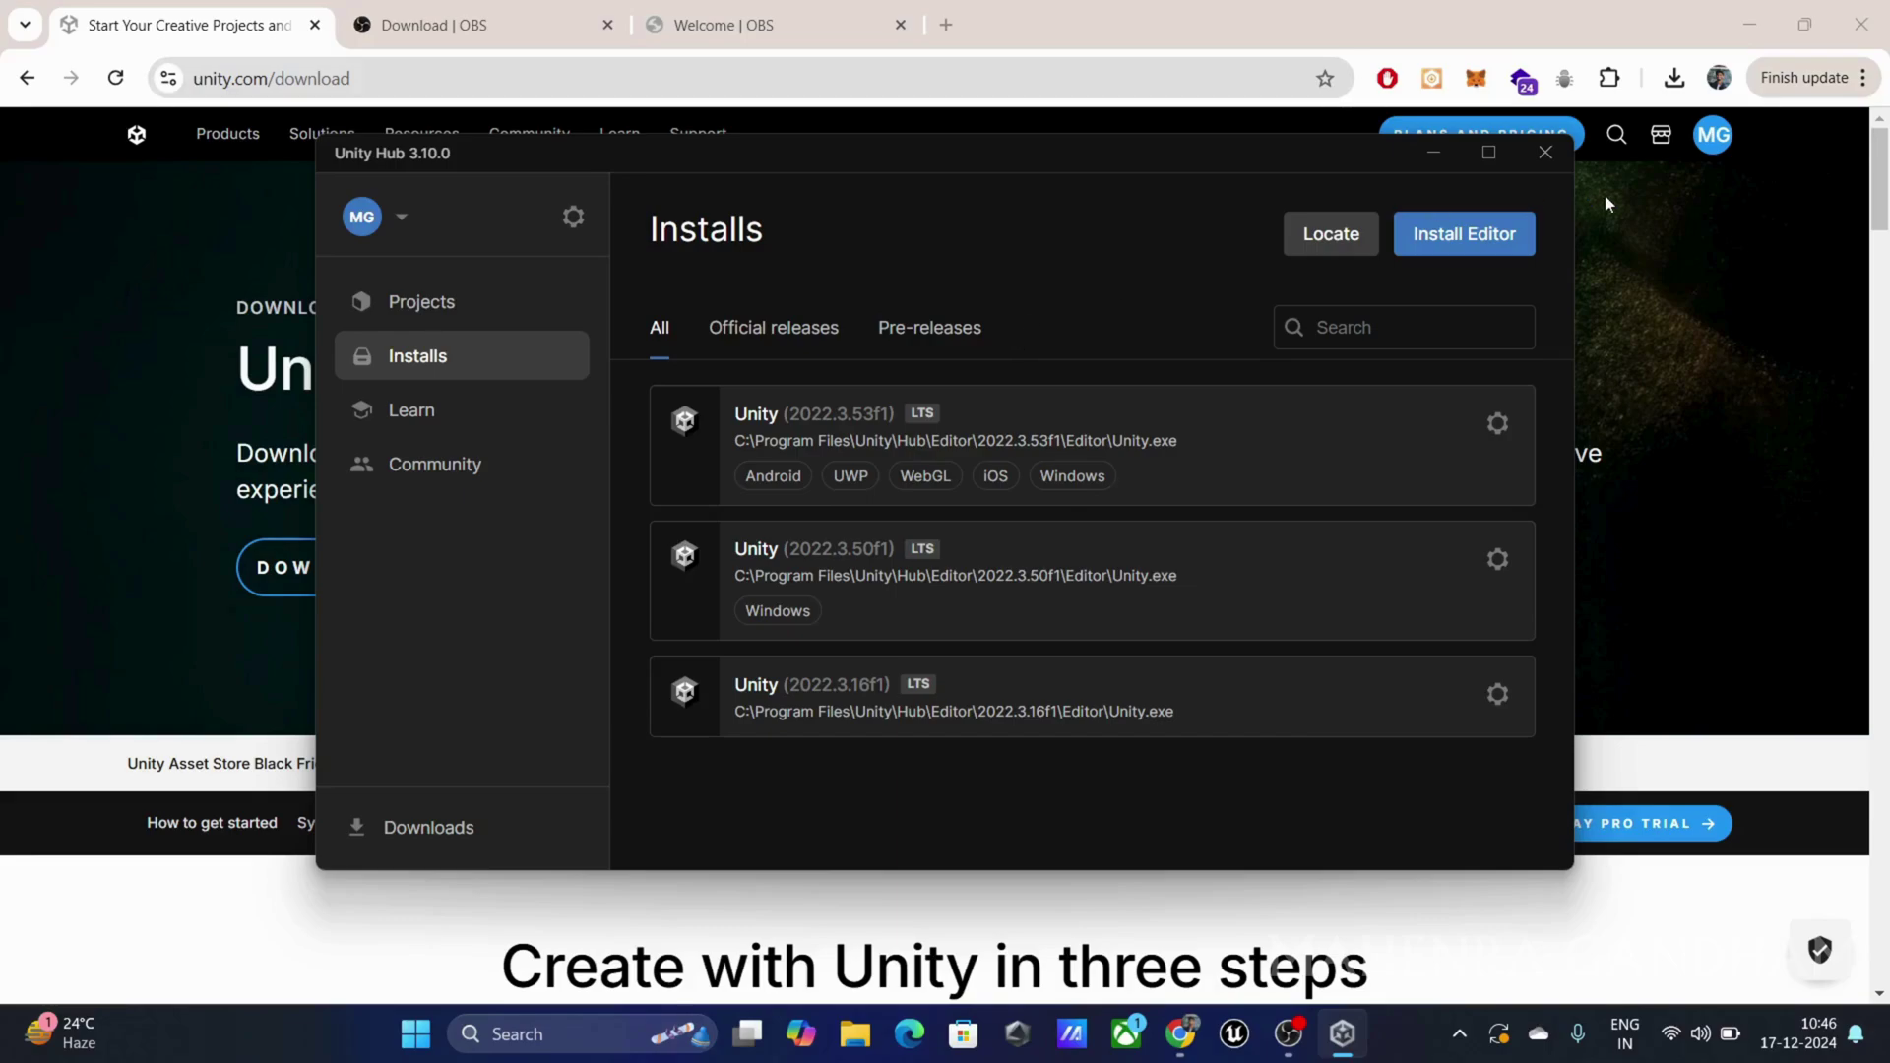
pyautogui.click(1489, 235)
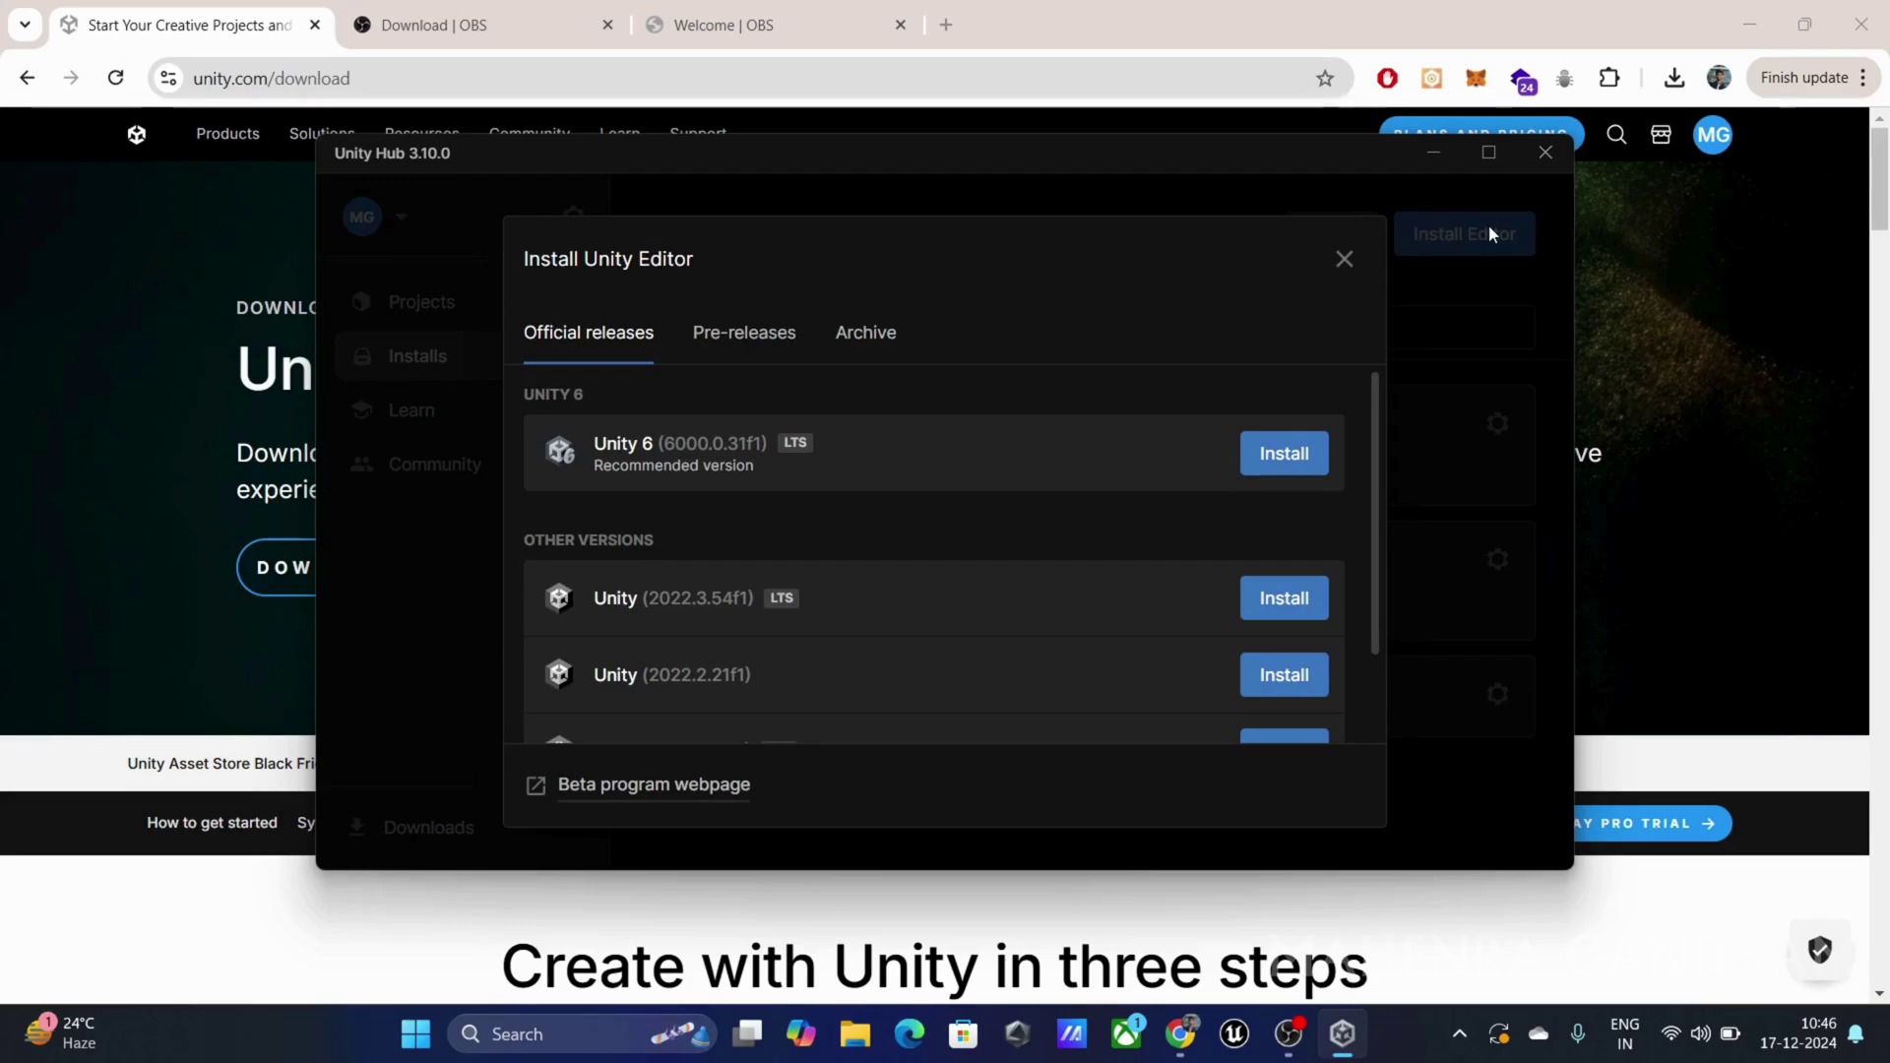
pyautogui.scroll(-1, 939, 525)
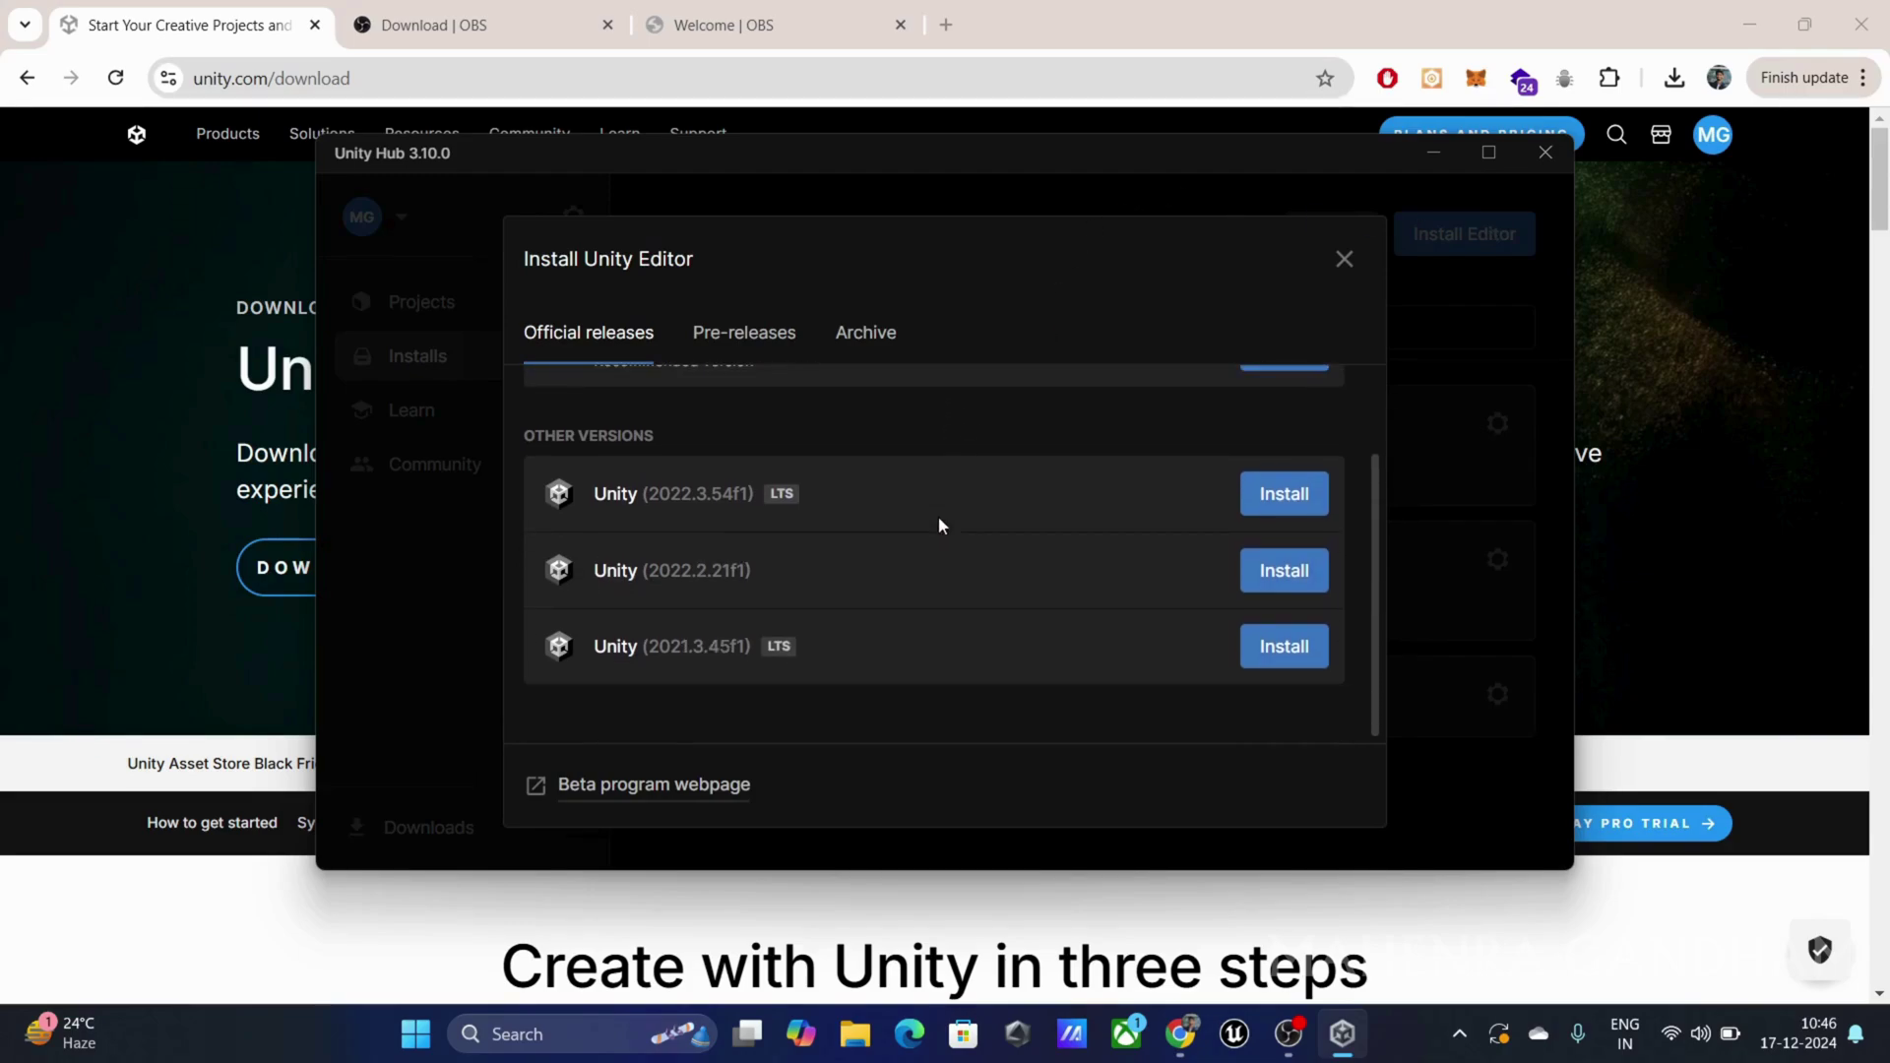
pyautogui.scroll(1, 938, 519)
pyautogui.scroll(-1, 939, 519)
pyautogui.scroll(1, 938, 518)
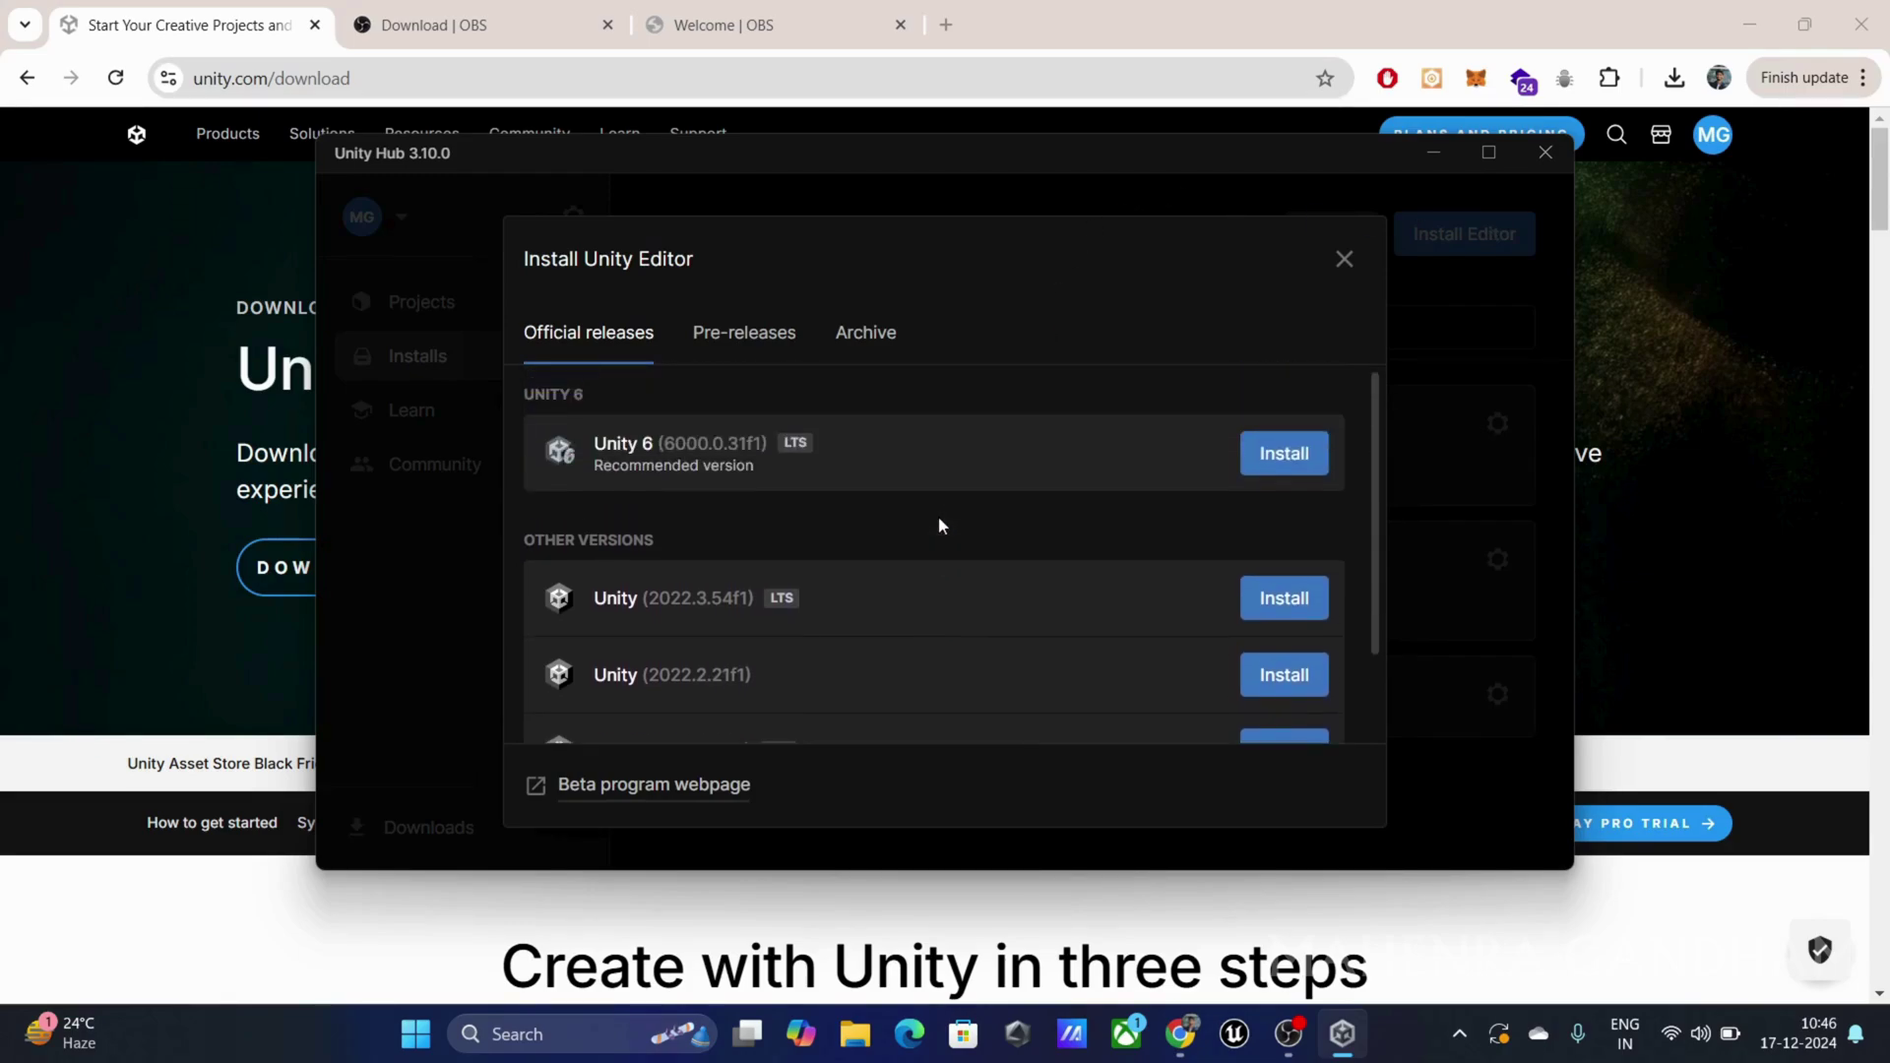
pyautogui.scroll(-1, 937, 524)
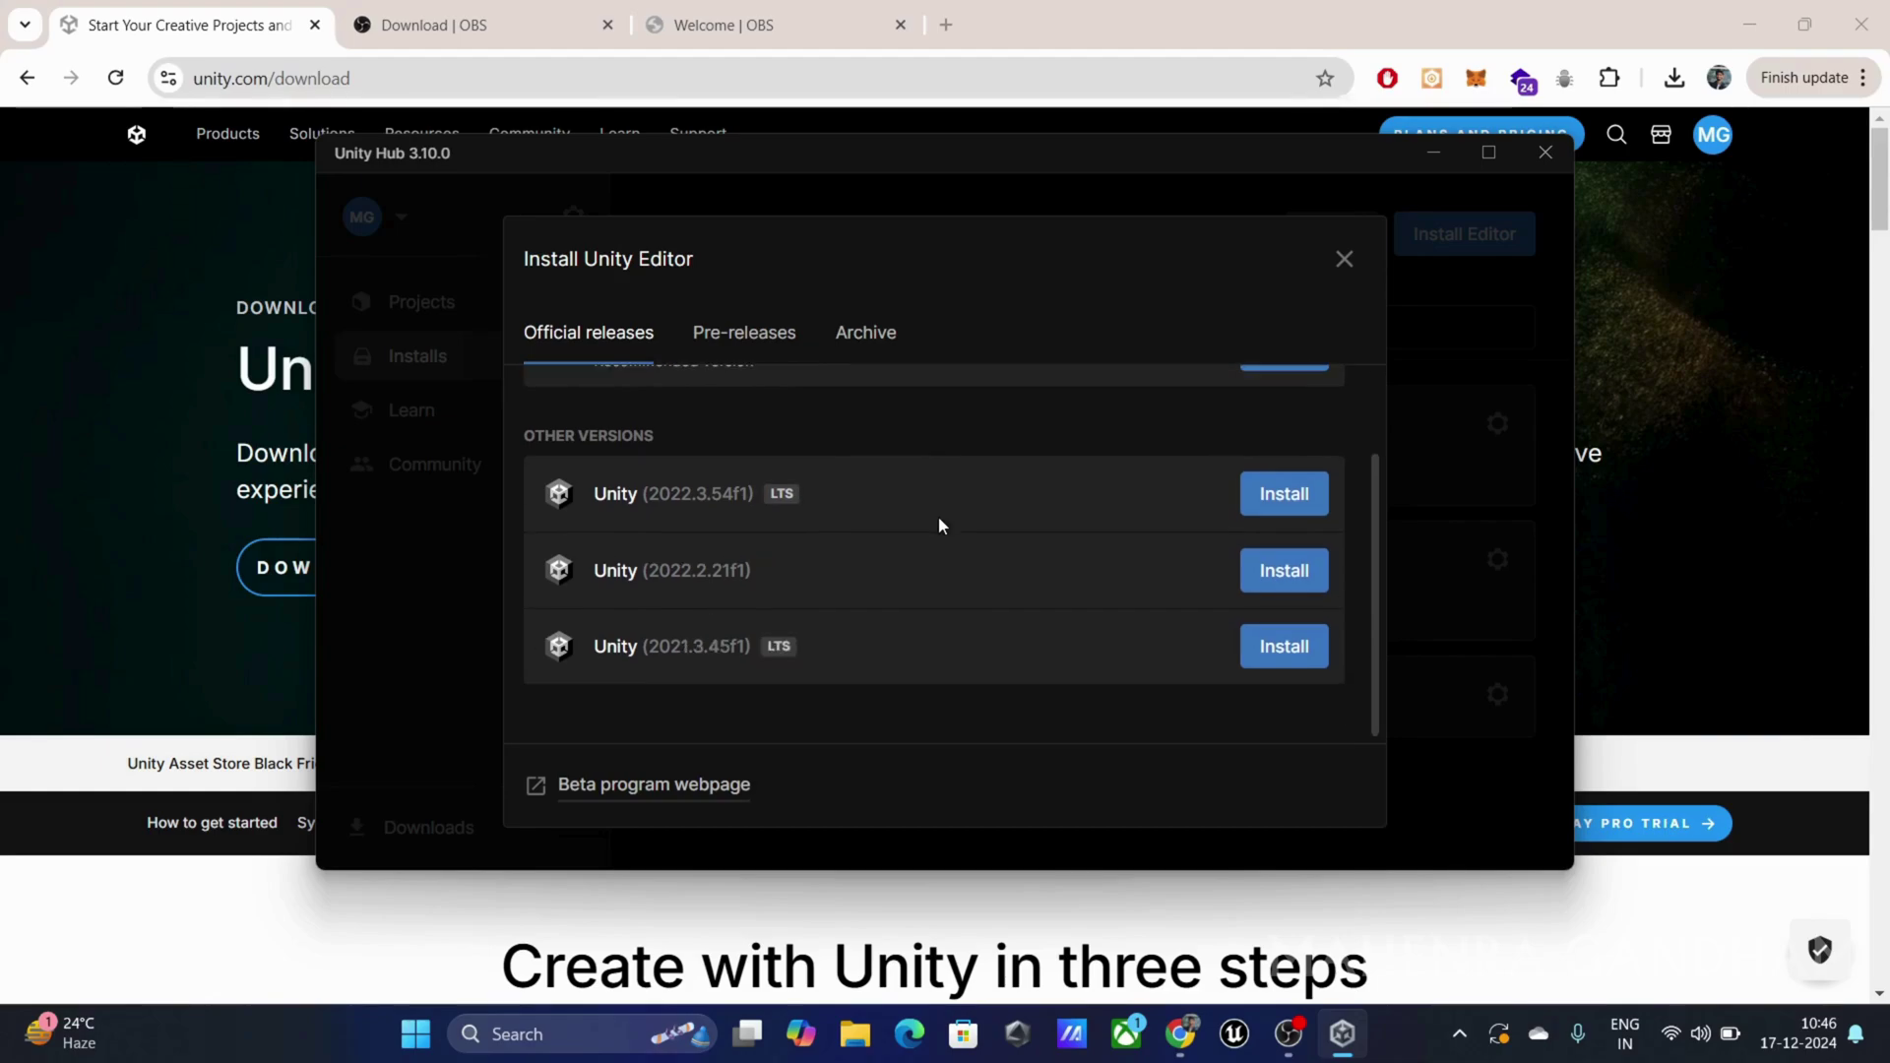
pyautogui.scroll(1, 937, 519)
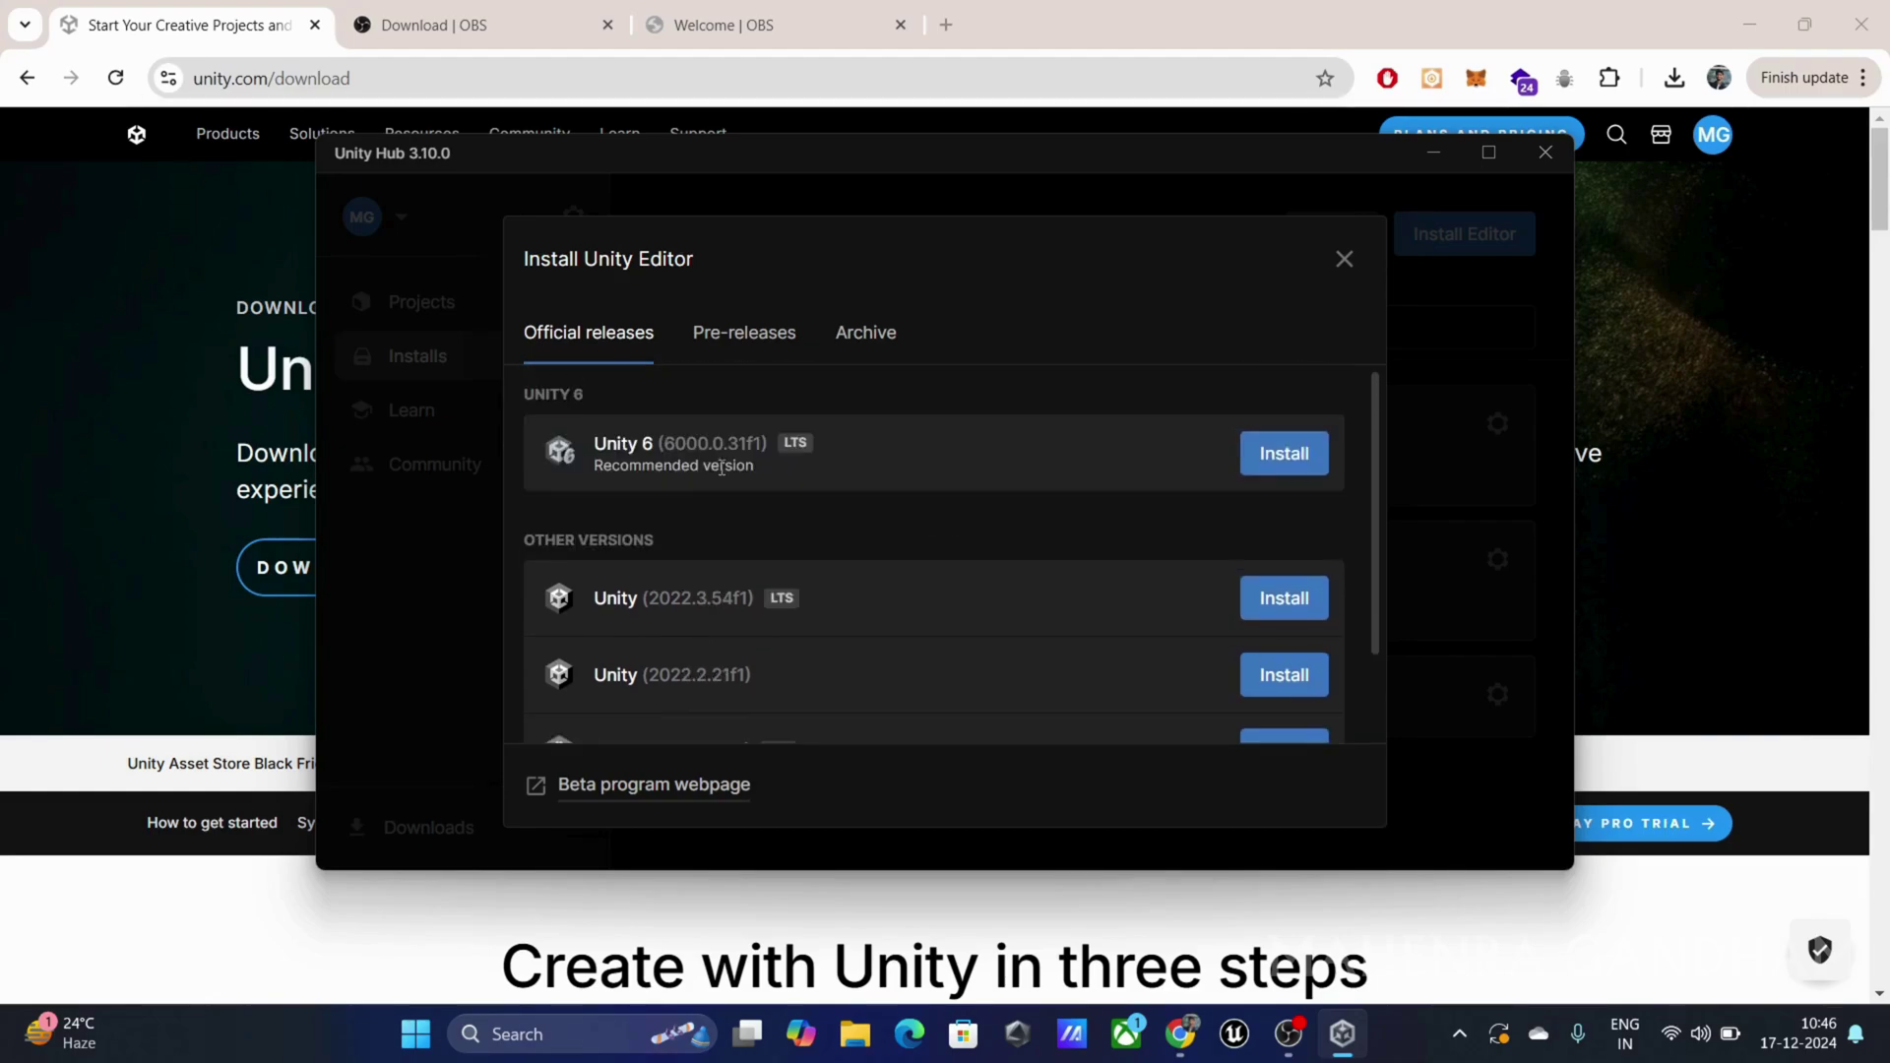
pyautogui.click(884, 337)
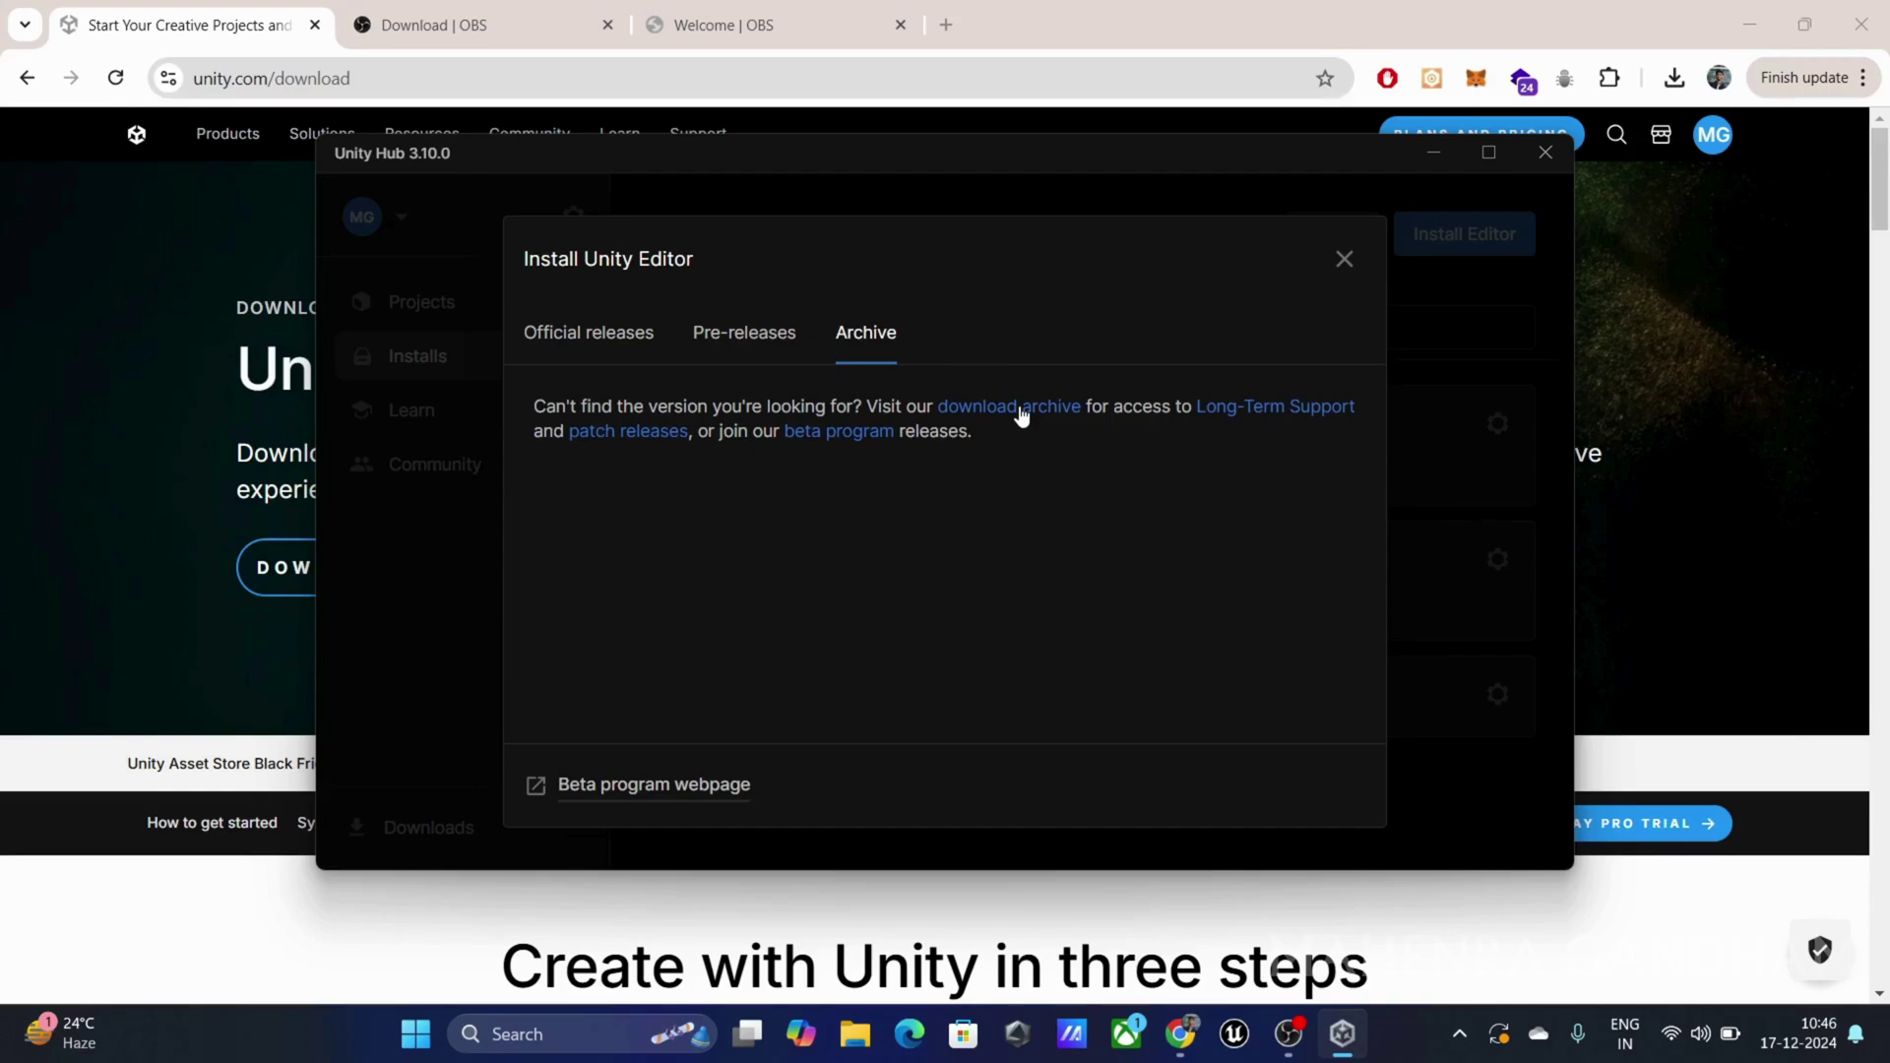
pyautogui.click(605, 342)
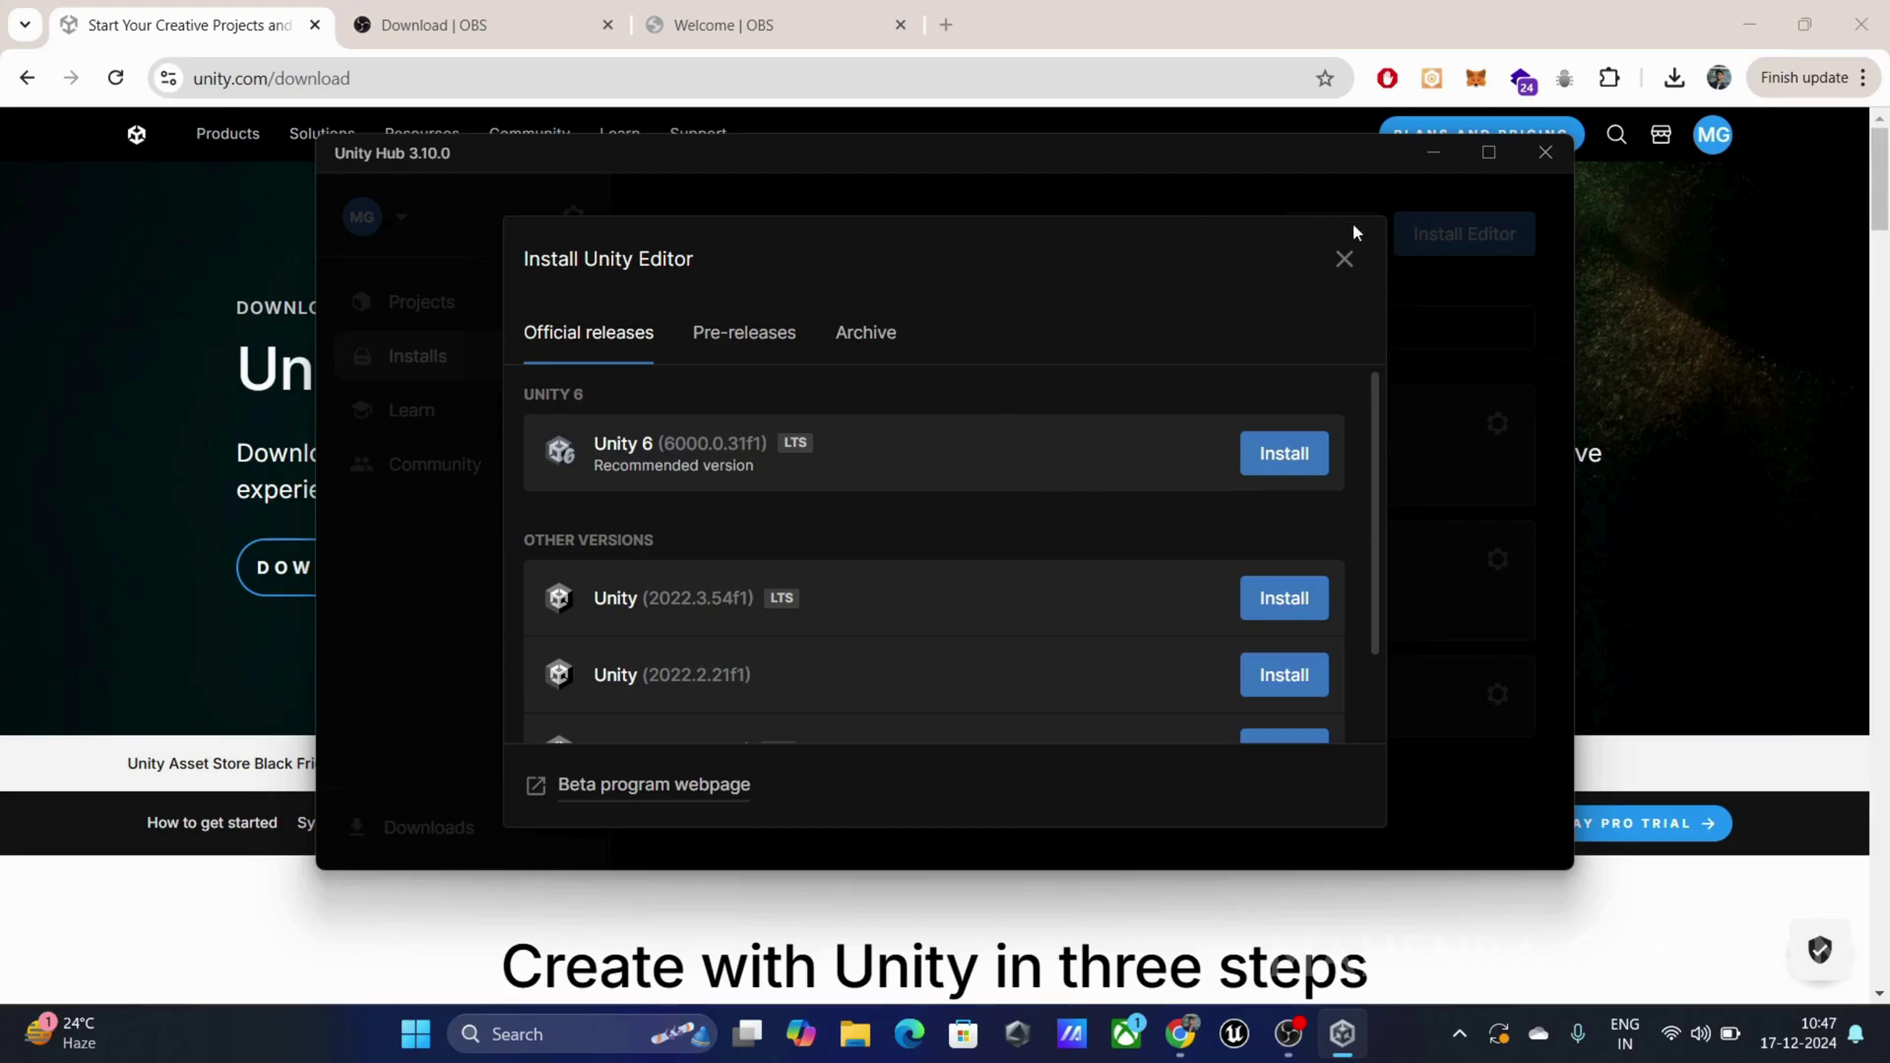
pyautogui.click(1343, 257)
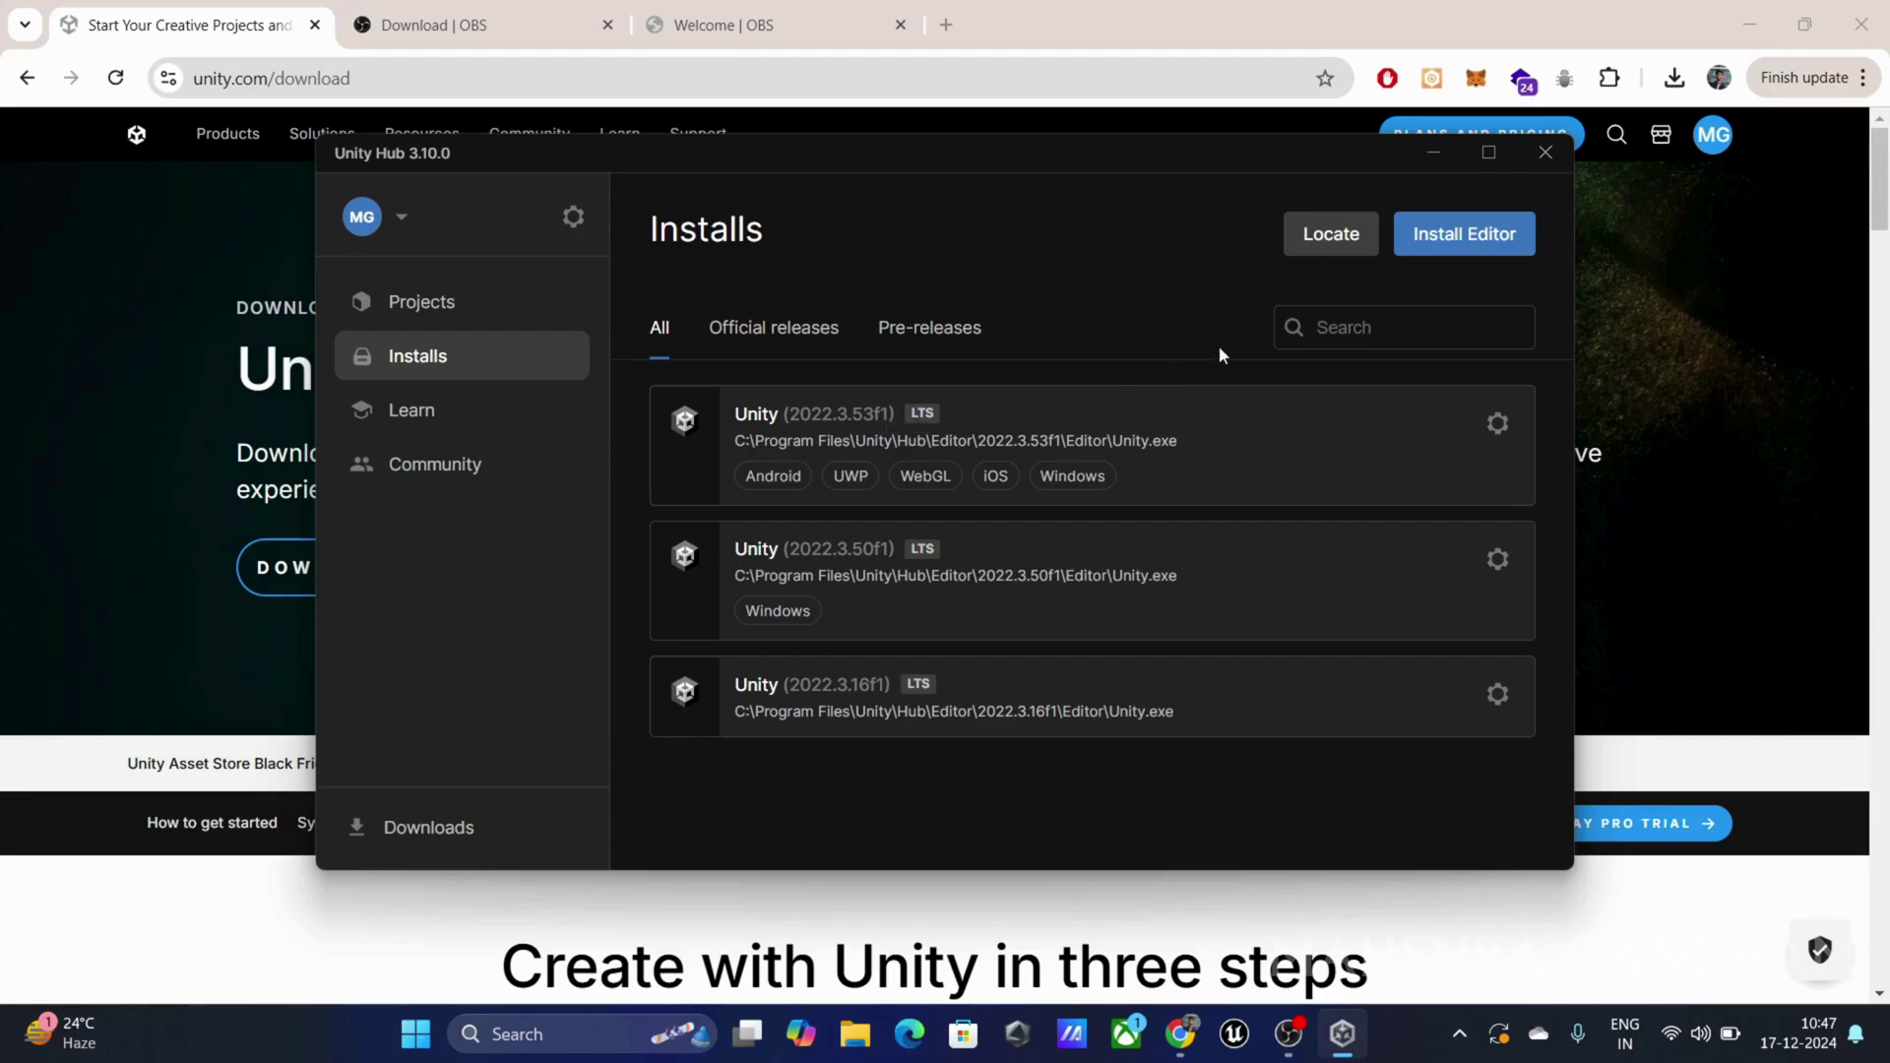
# Open the Unity download archive webpage from the archive option of Unity Hub's editor installation
pyautogui.click(1474, 237)
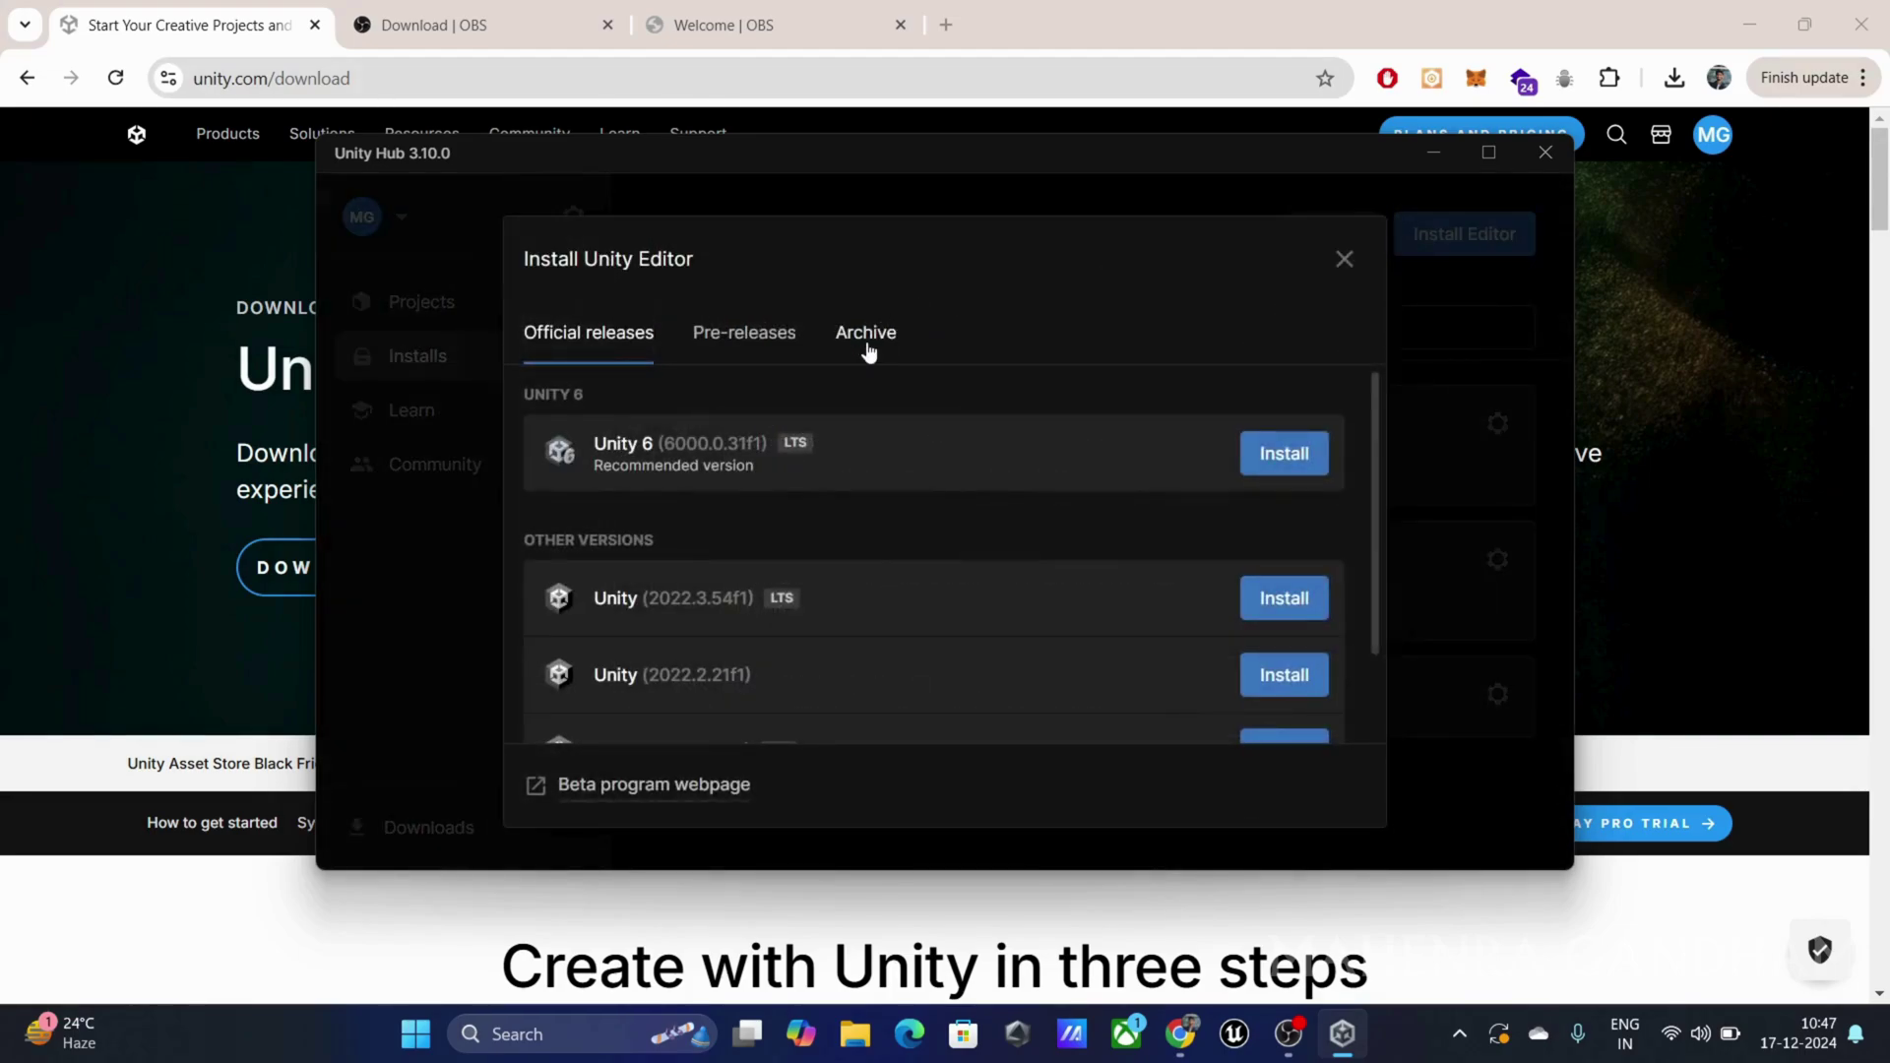
pyautogui.click(866, 335)
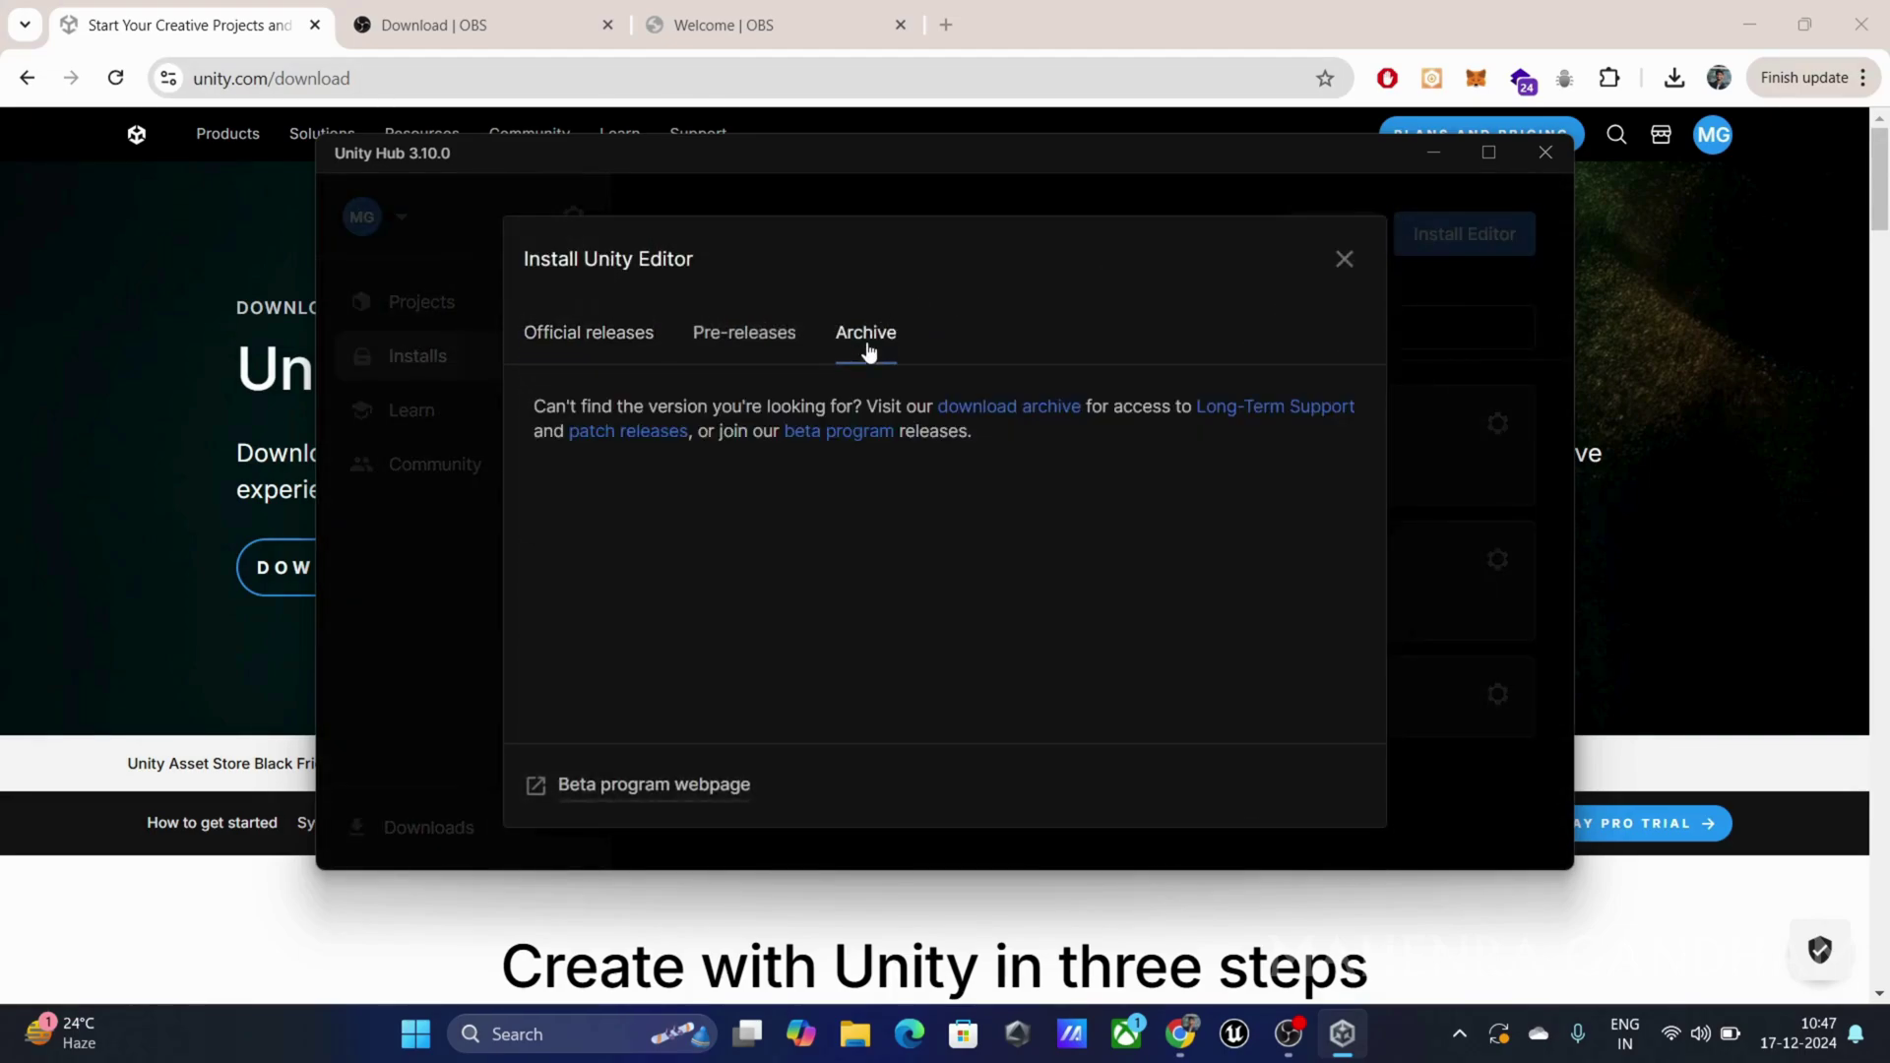
pyautogui.click(993, 415)
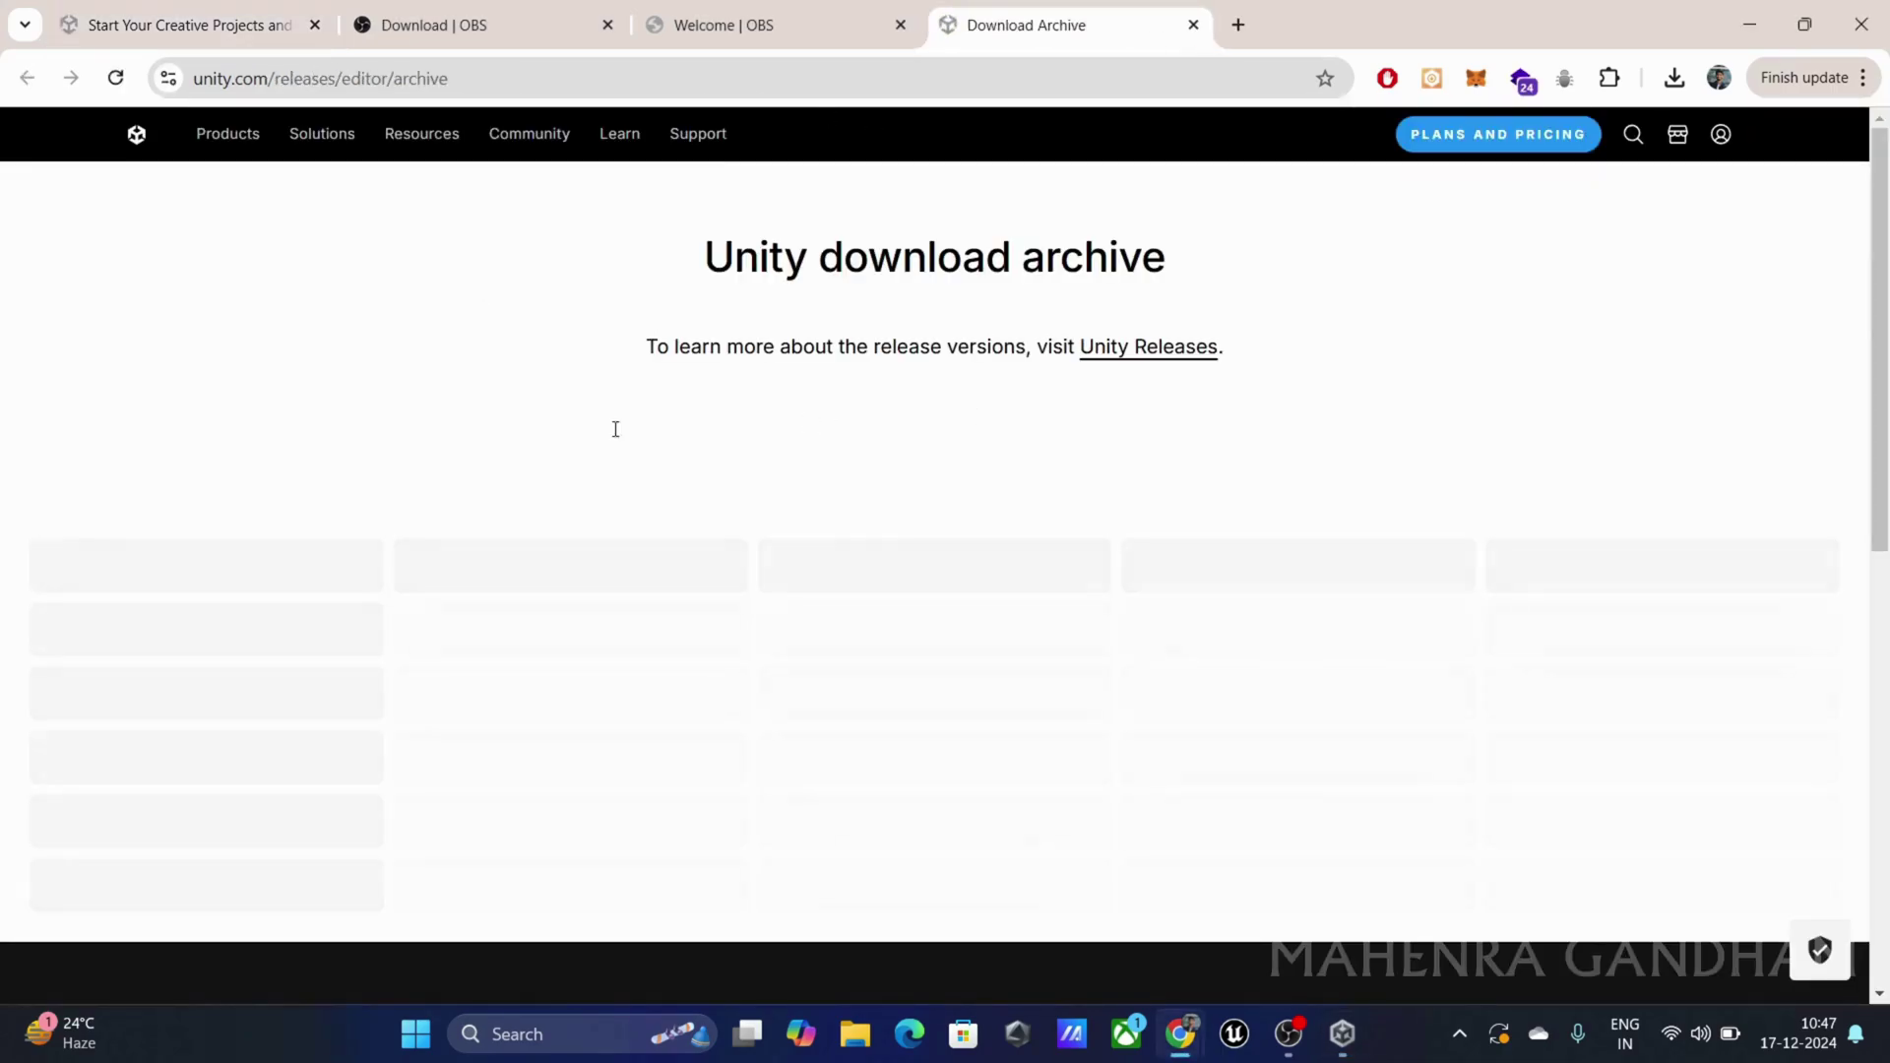
pyautogui.scroll(-4, 886, 557)
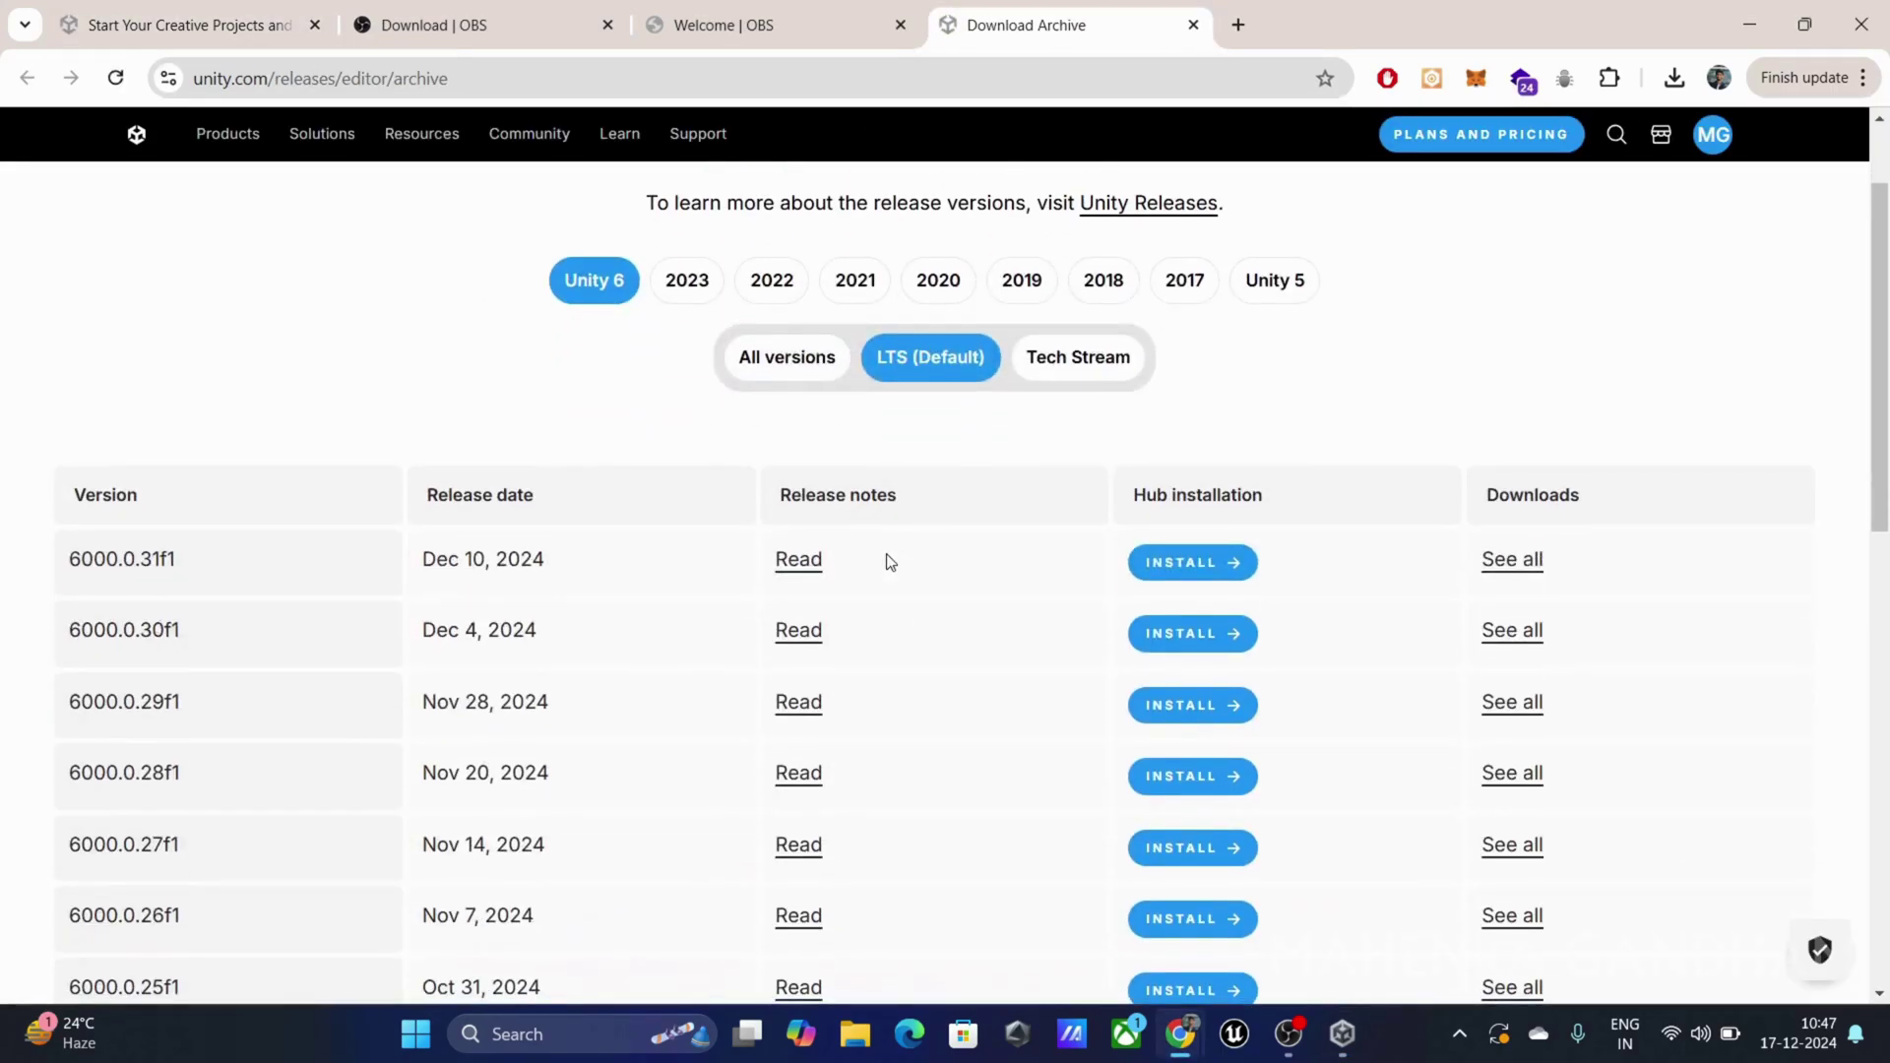
pyautogui.scroll(1, 886, 557)
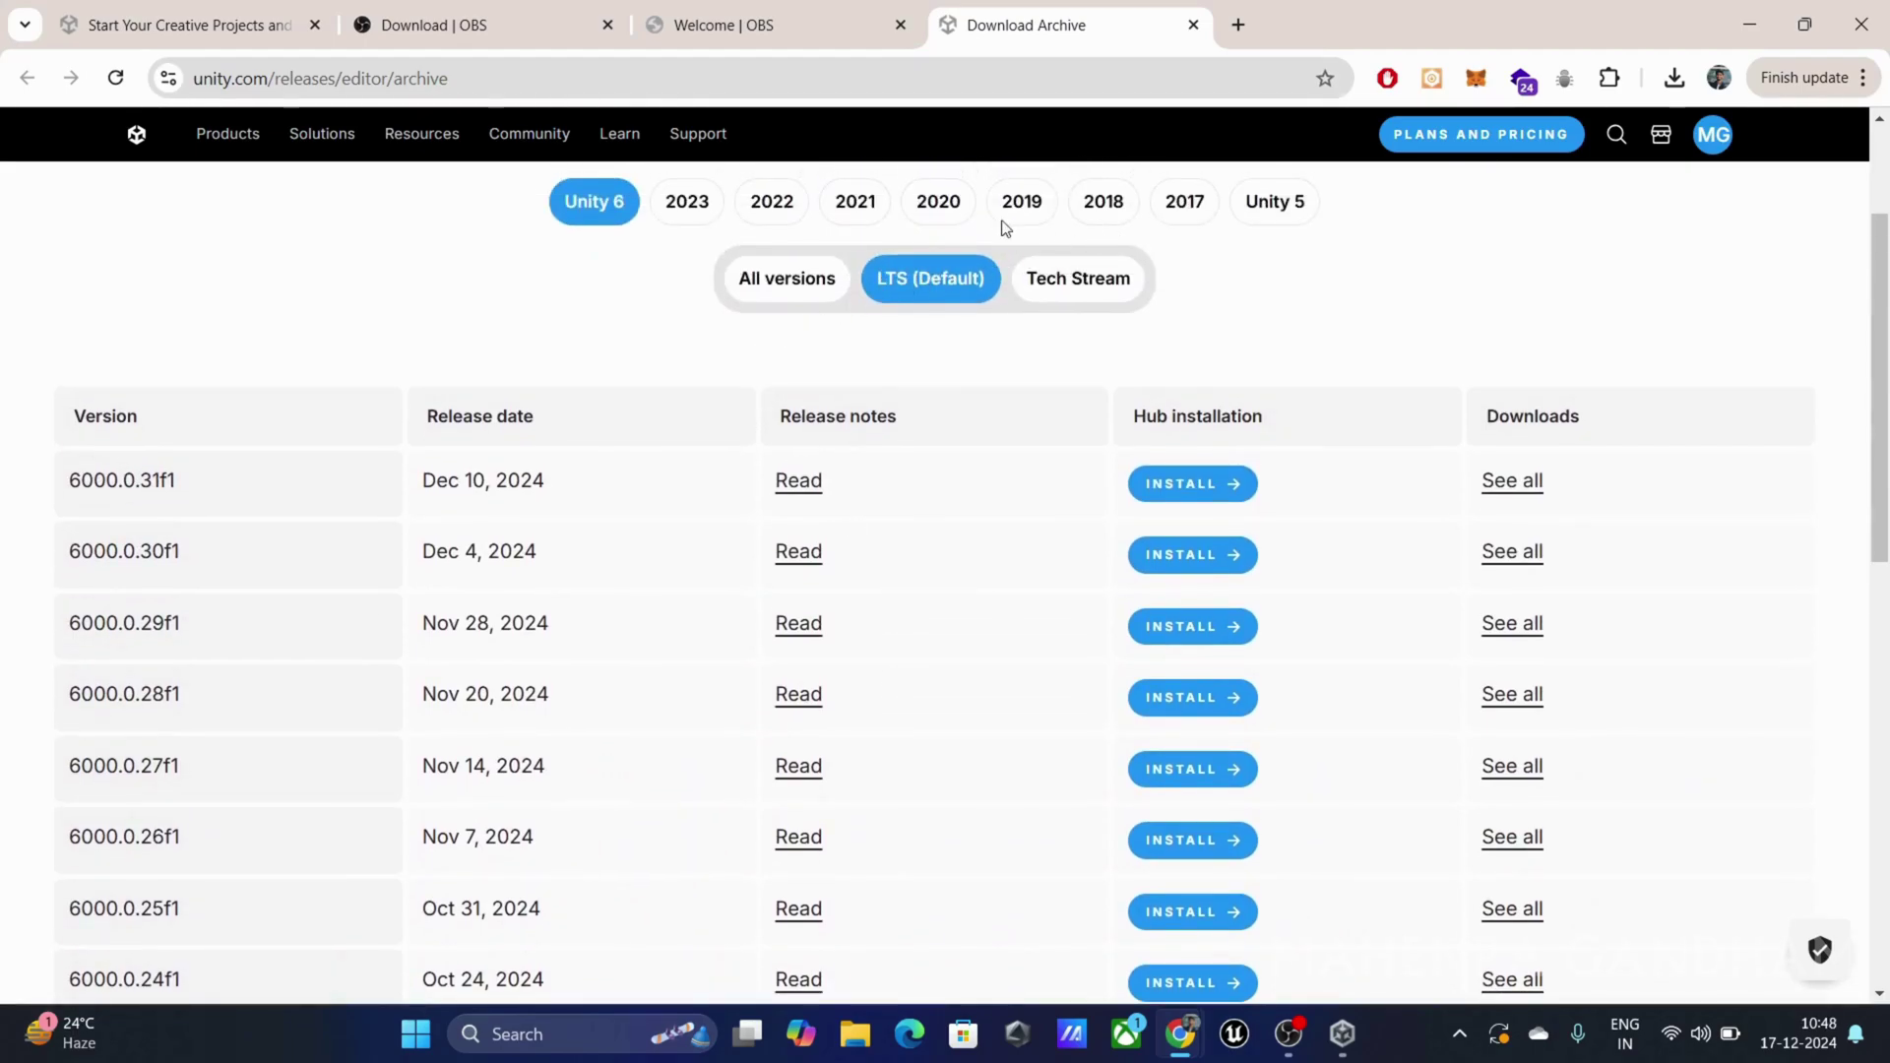
# Show the 2023 releases in the download archive and look through their version list
pyautogui.click(705, 203)
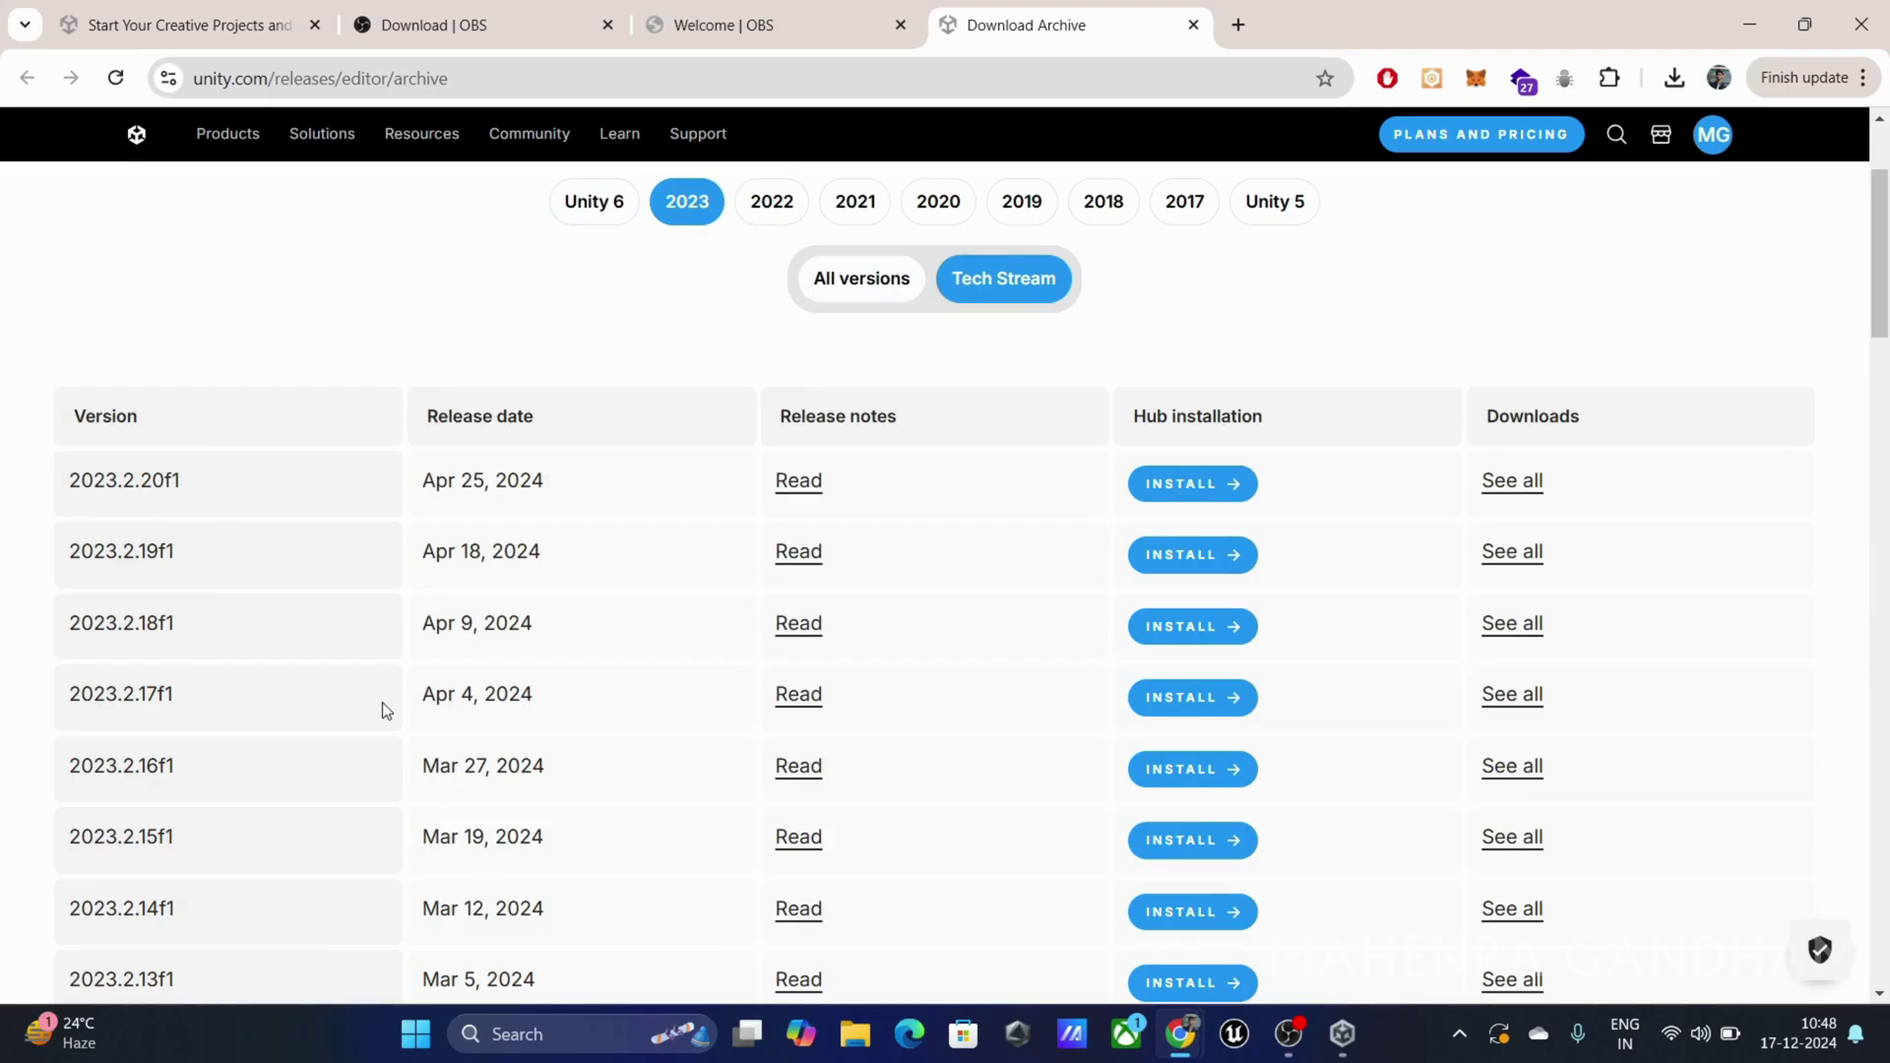
pyautogui.scroll(1, 382, 701)
pyautogui.scroll(-1, 382, 701)
pyautogui.scroll(-2, 382, 701)
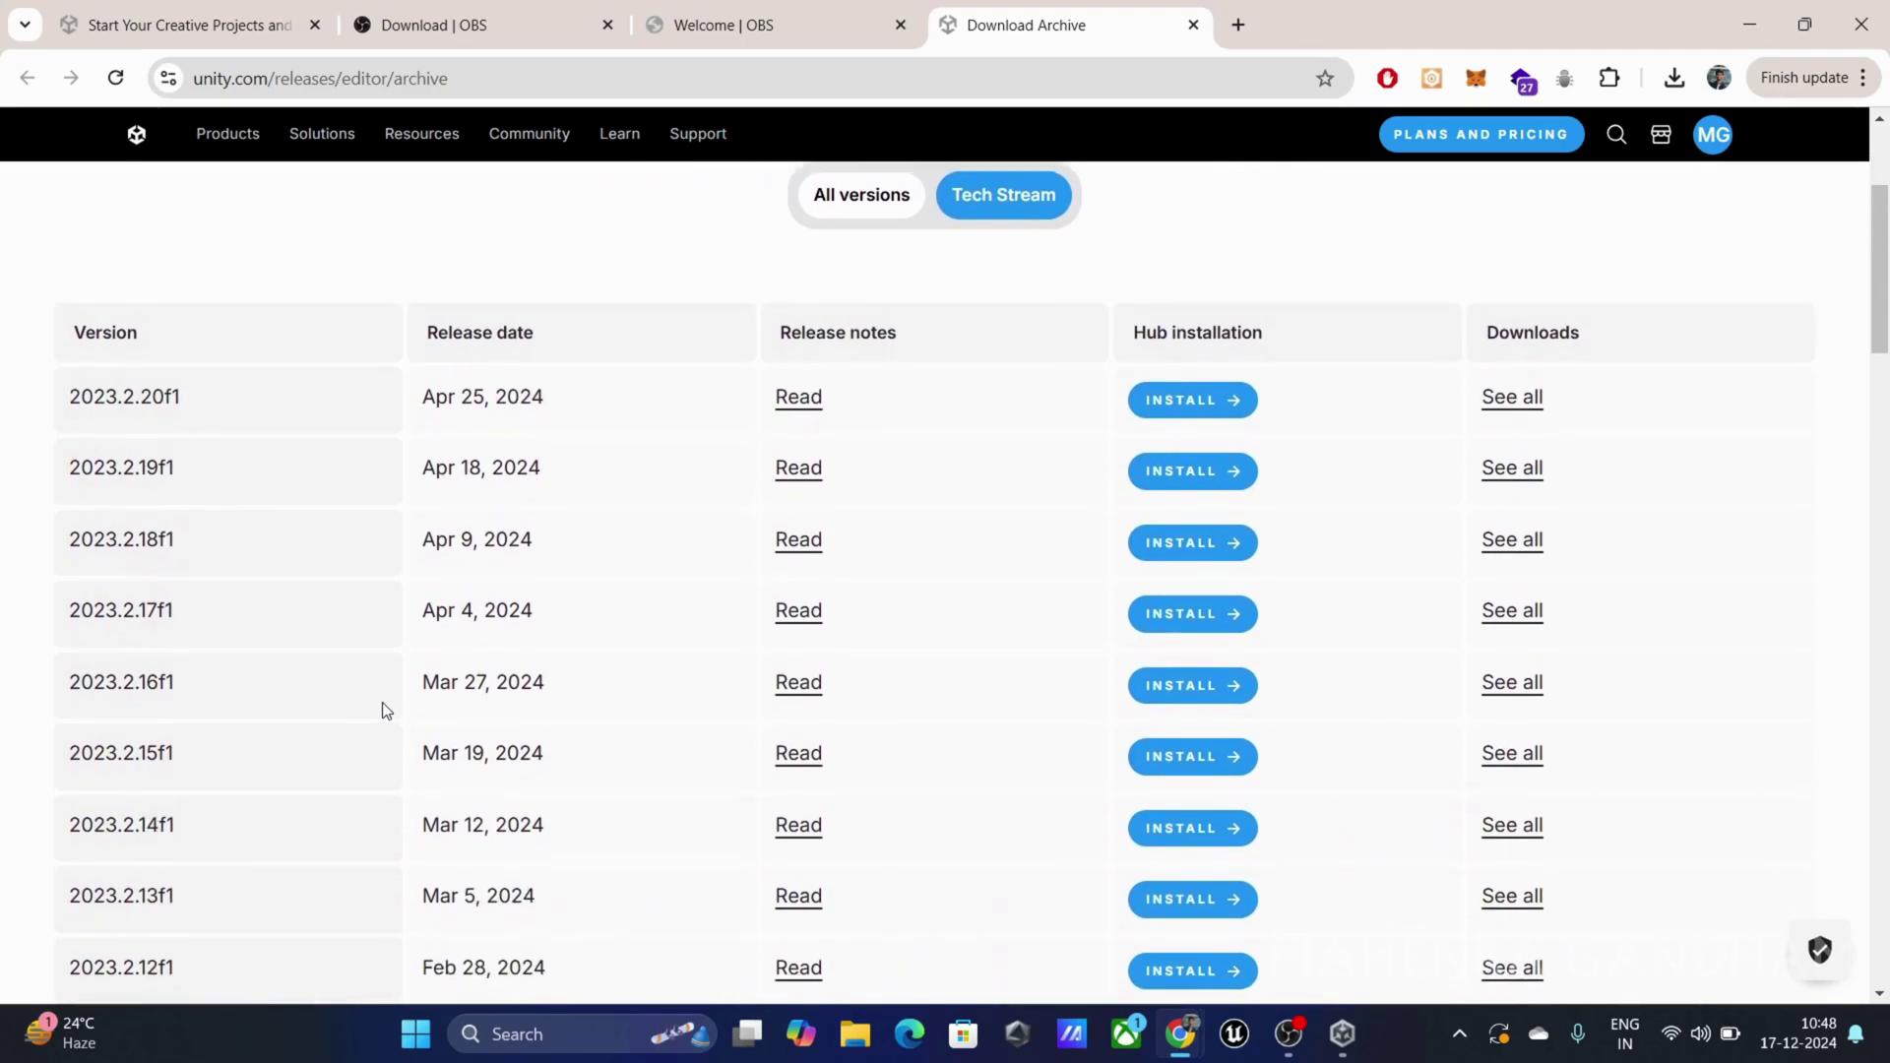
pyautogui.scroll(-2, 382, 700)
pyautogui.scroll(-2, 385, 711)
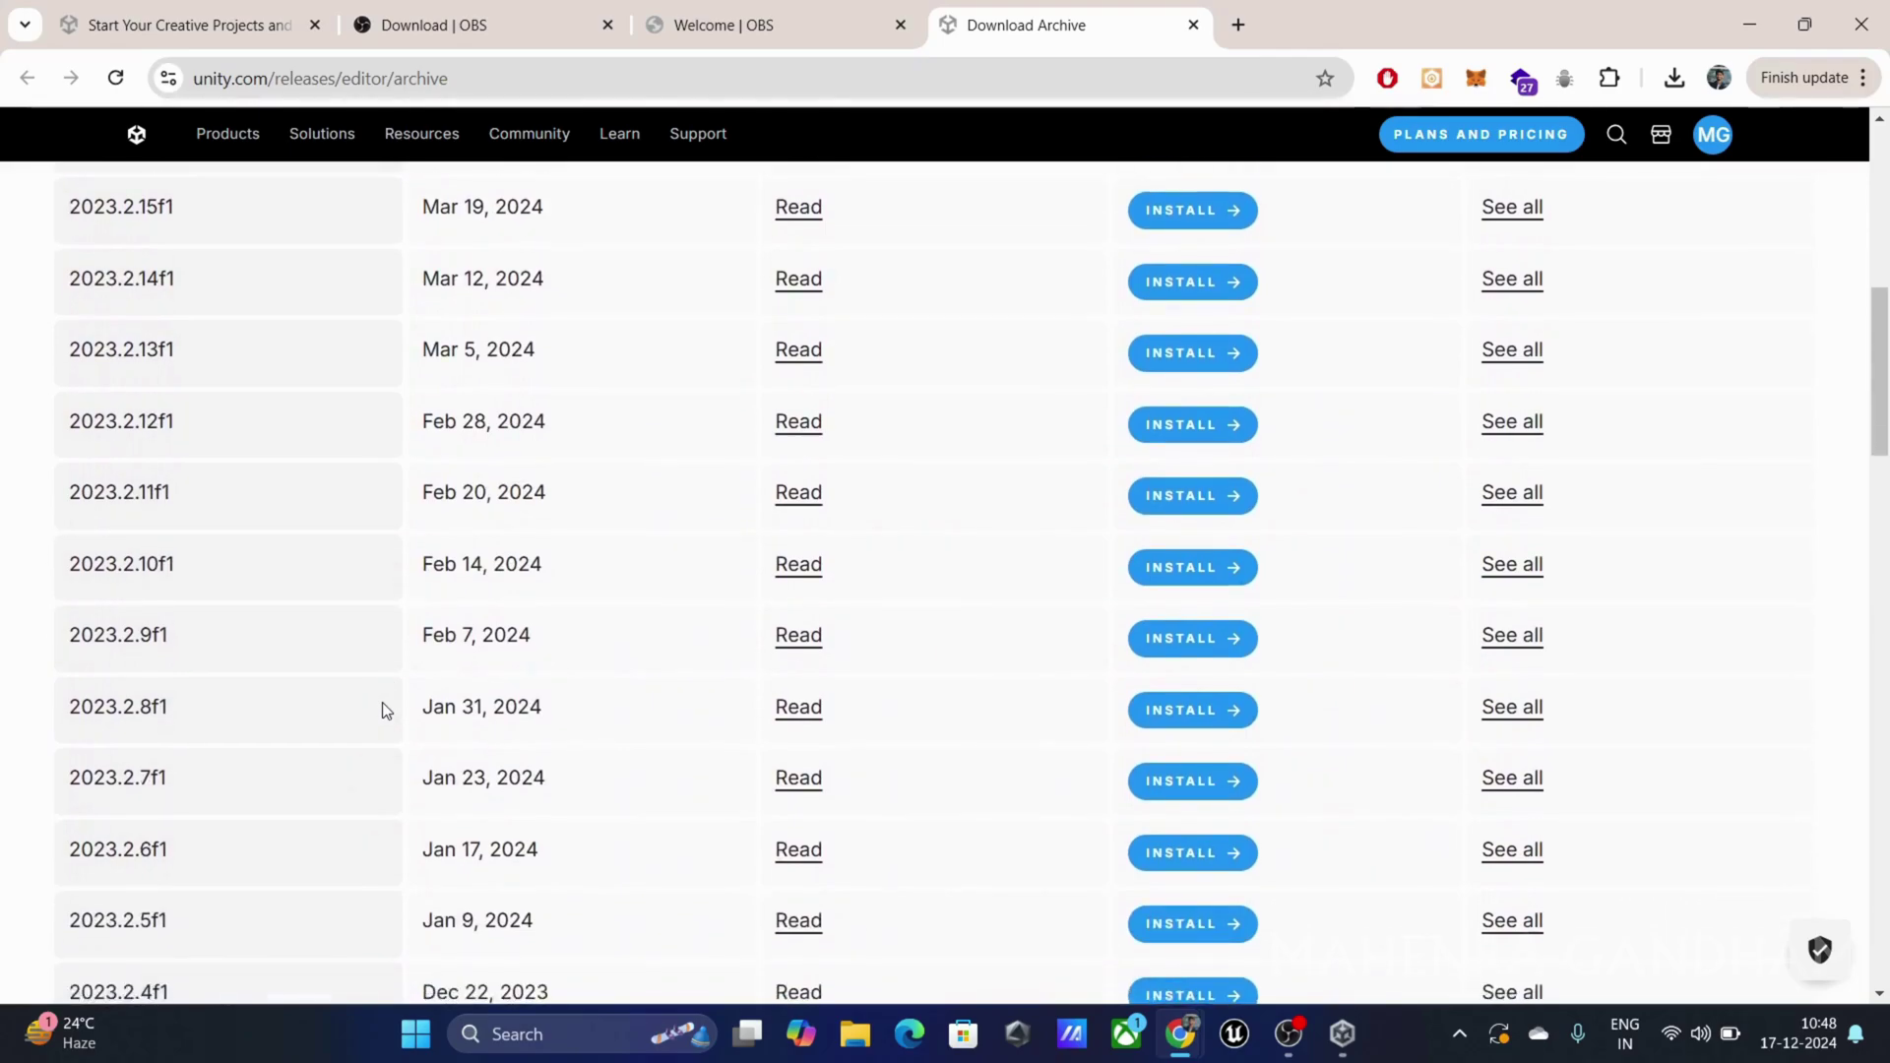
pyautogui.scroll(1, 386, 711)
# Switch to Unity Hub to close the Install Unity Editor dialog, and return to the download archive in the browser
pyautogui.hotkey('alt', 'Tab')
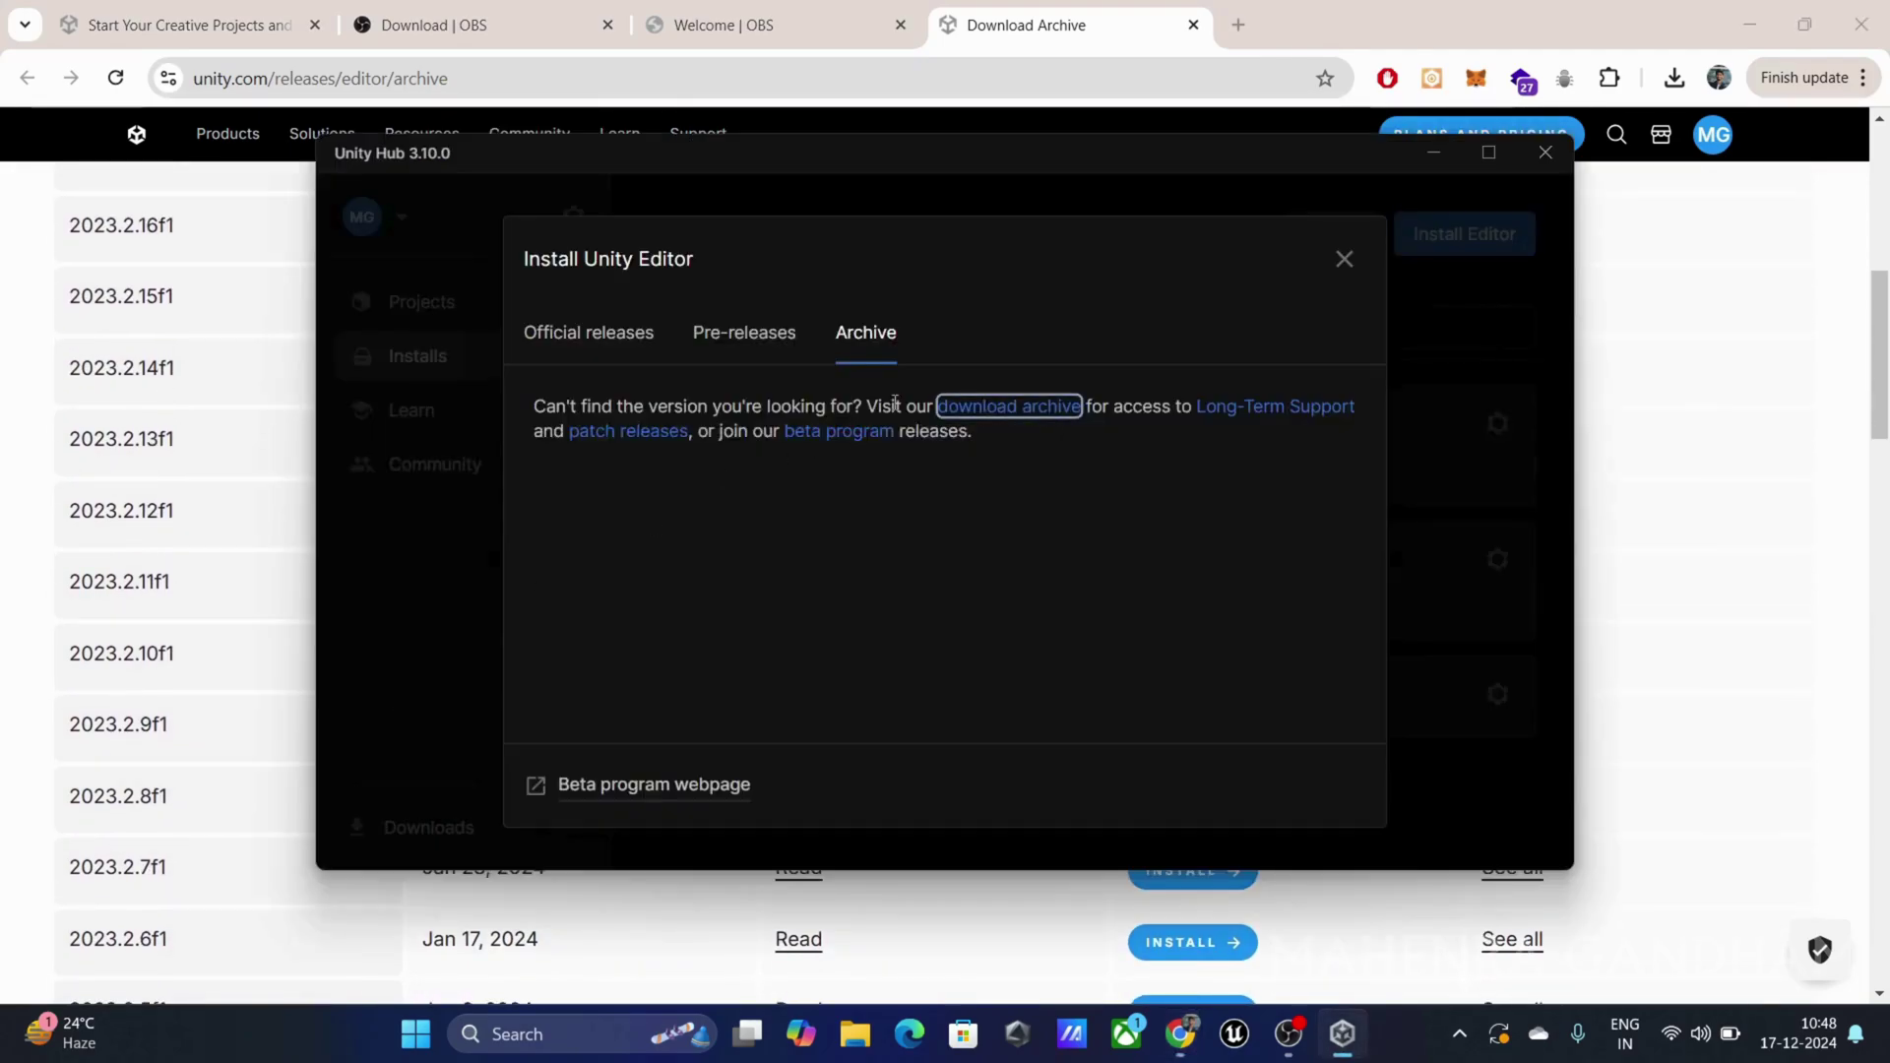
pyautogui.click(1343, 259)
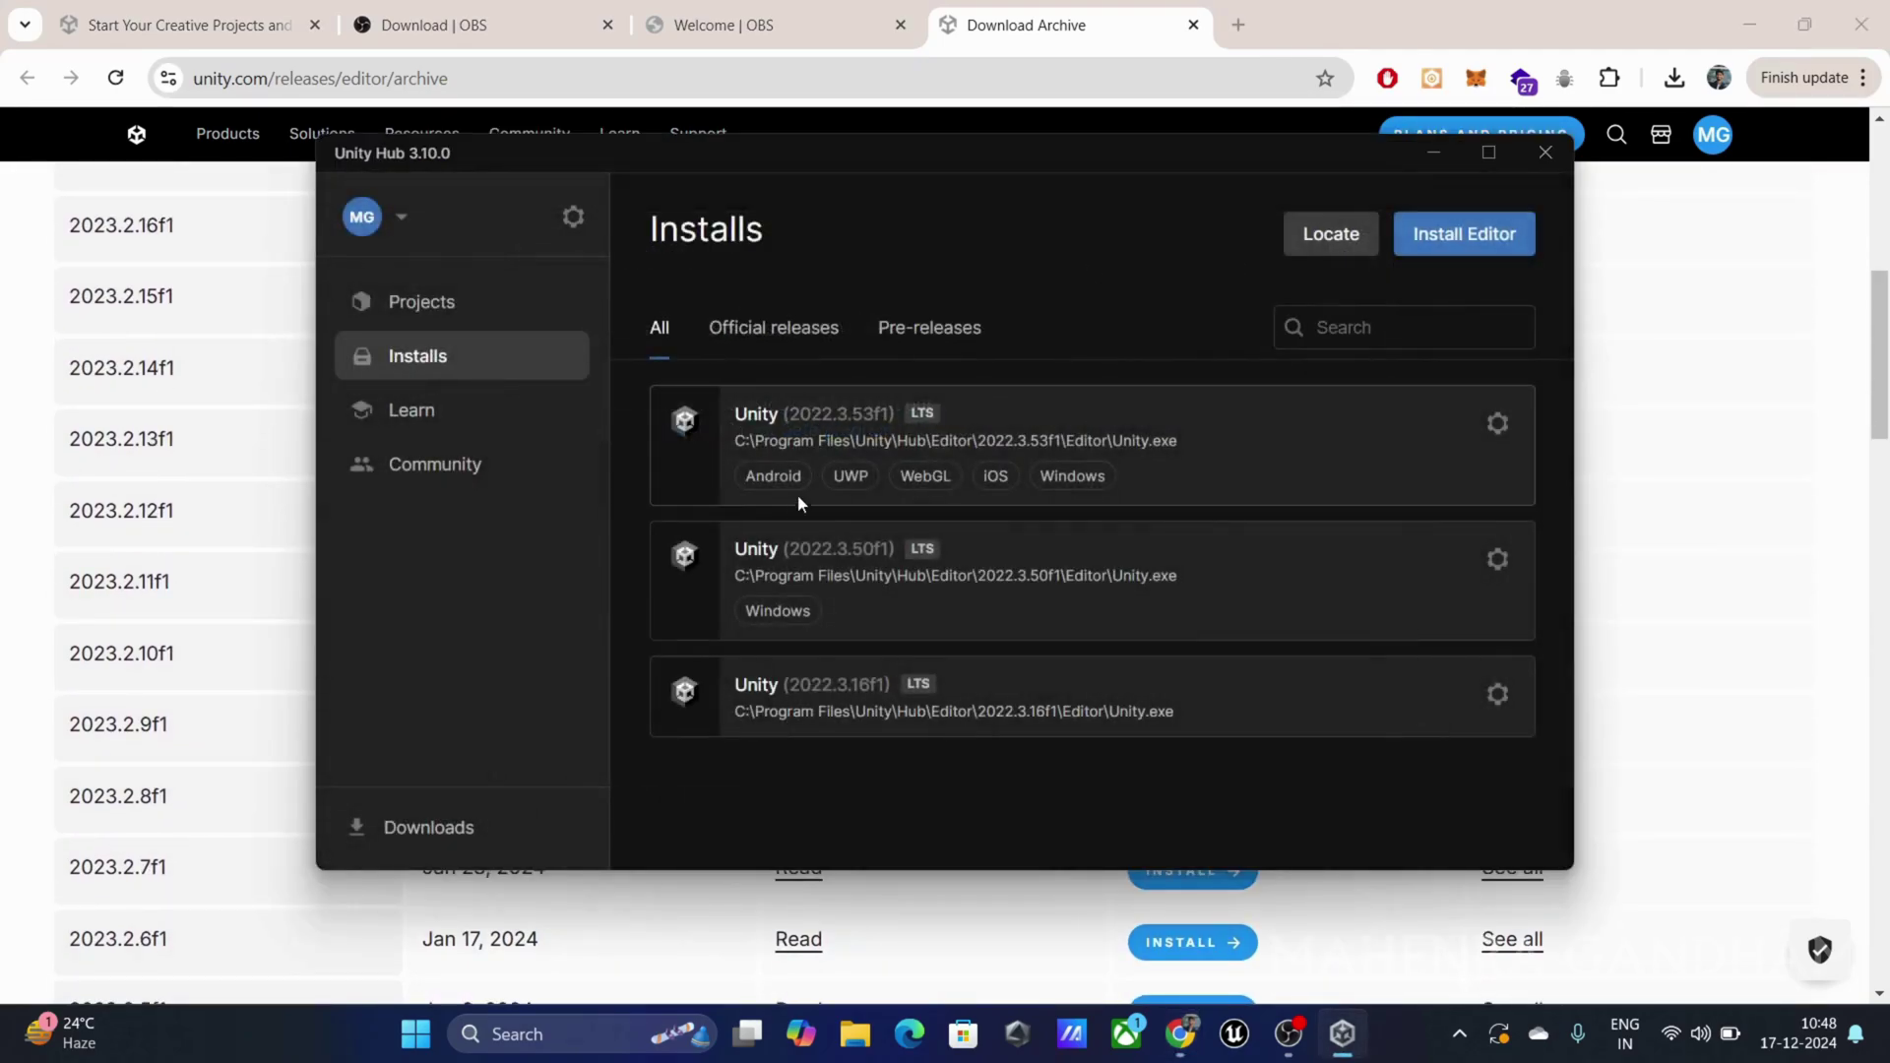
pyautogui.hotkey('alt', 'Tab')
pyautogui.scroll(4, 932, 390)
pyautogui.scroll(2, 932, 390)
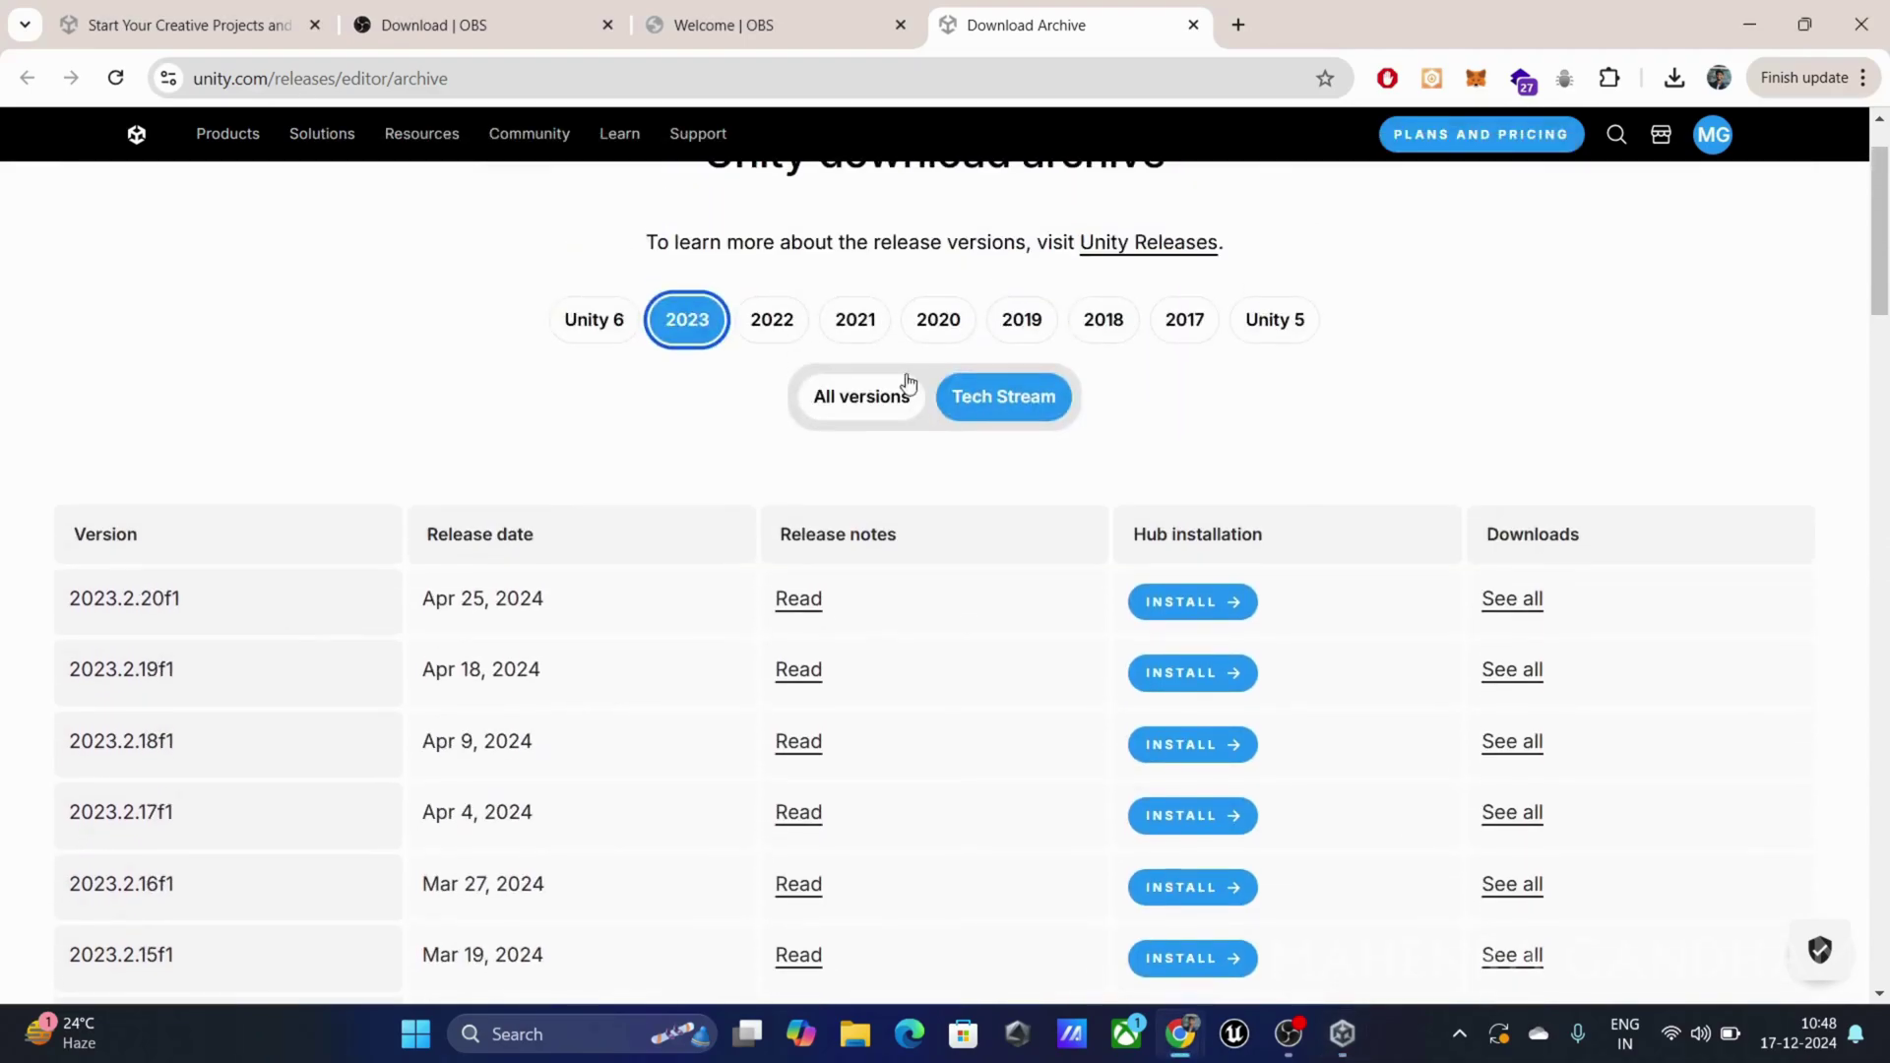
# Show the 2022 releases in the archive and try to install version 2022.3.53f1 through Unity Hub
pyautogui.click(766, 325)
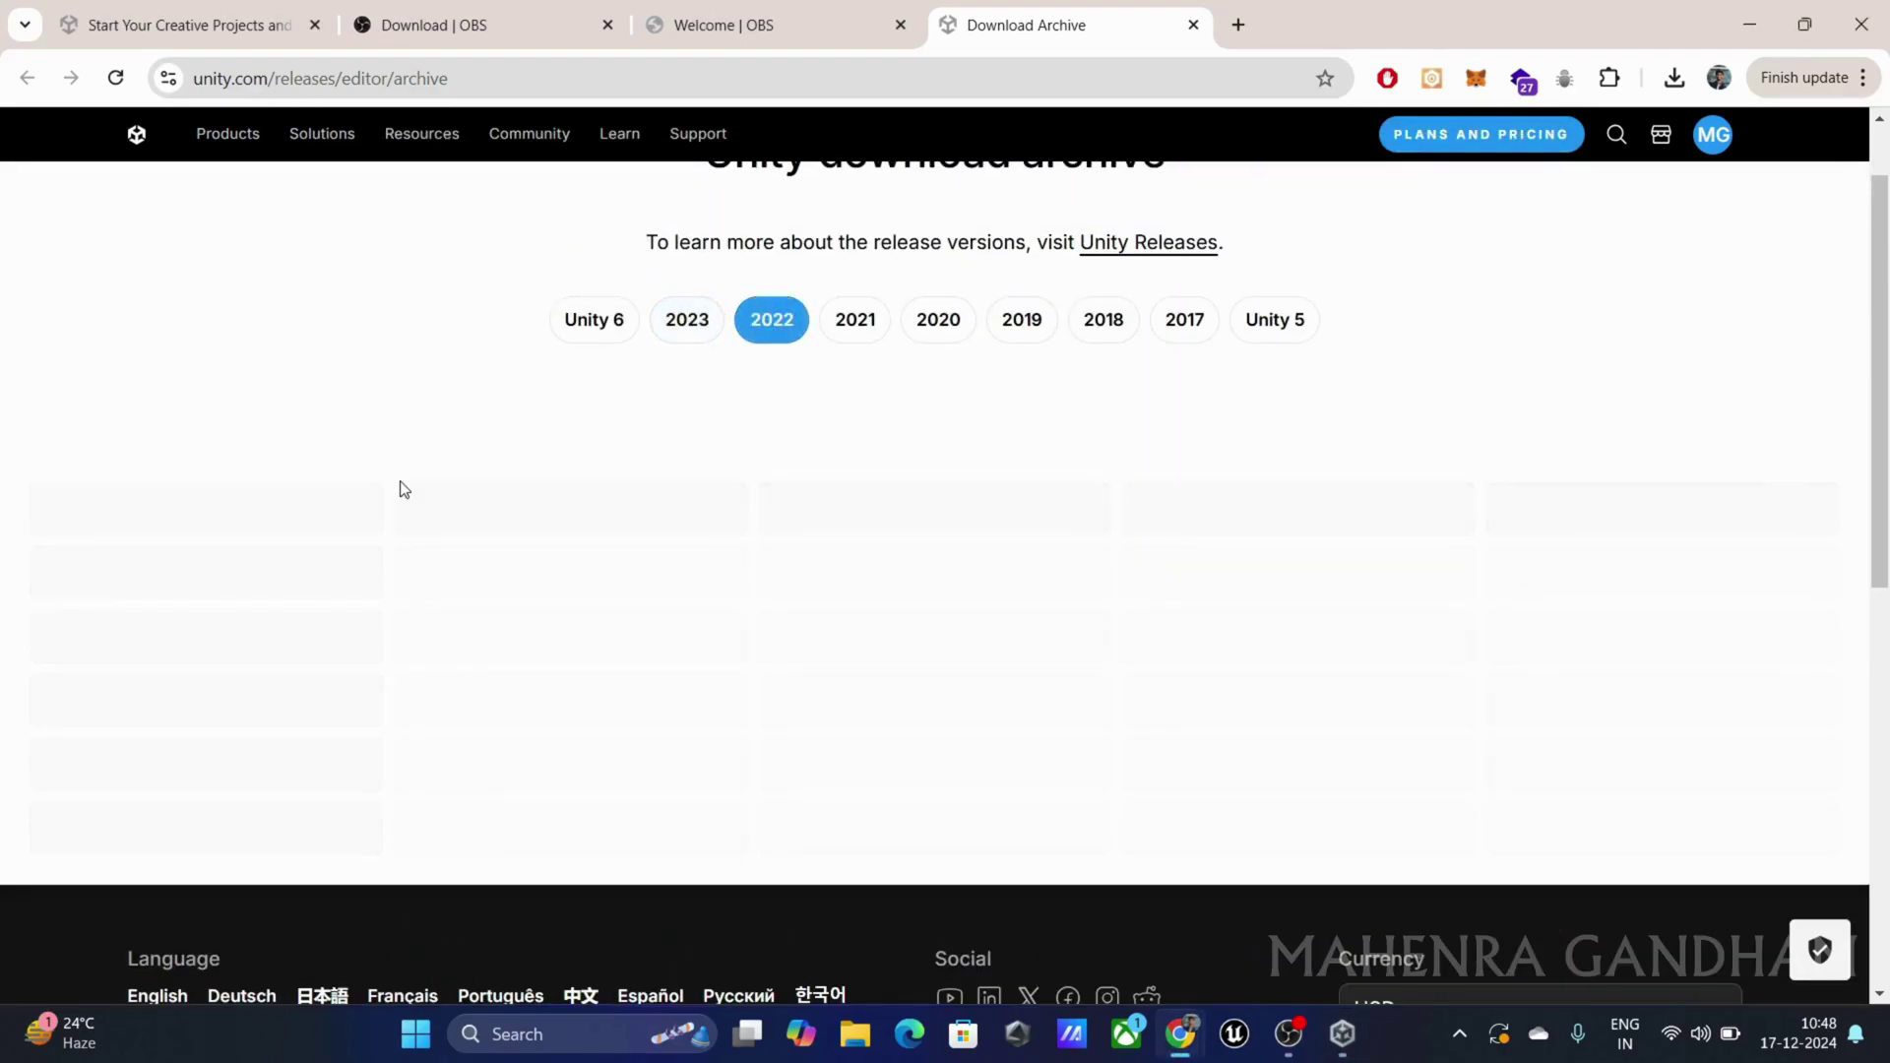
pyautogui.scroll(-1, 397, 482)
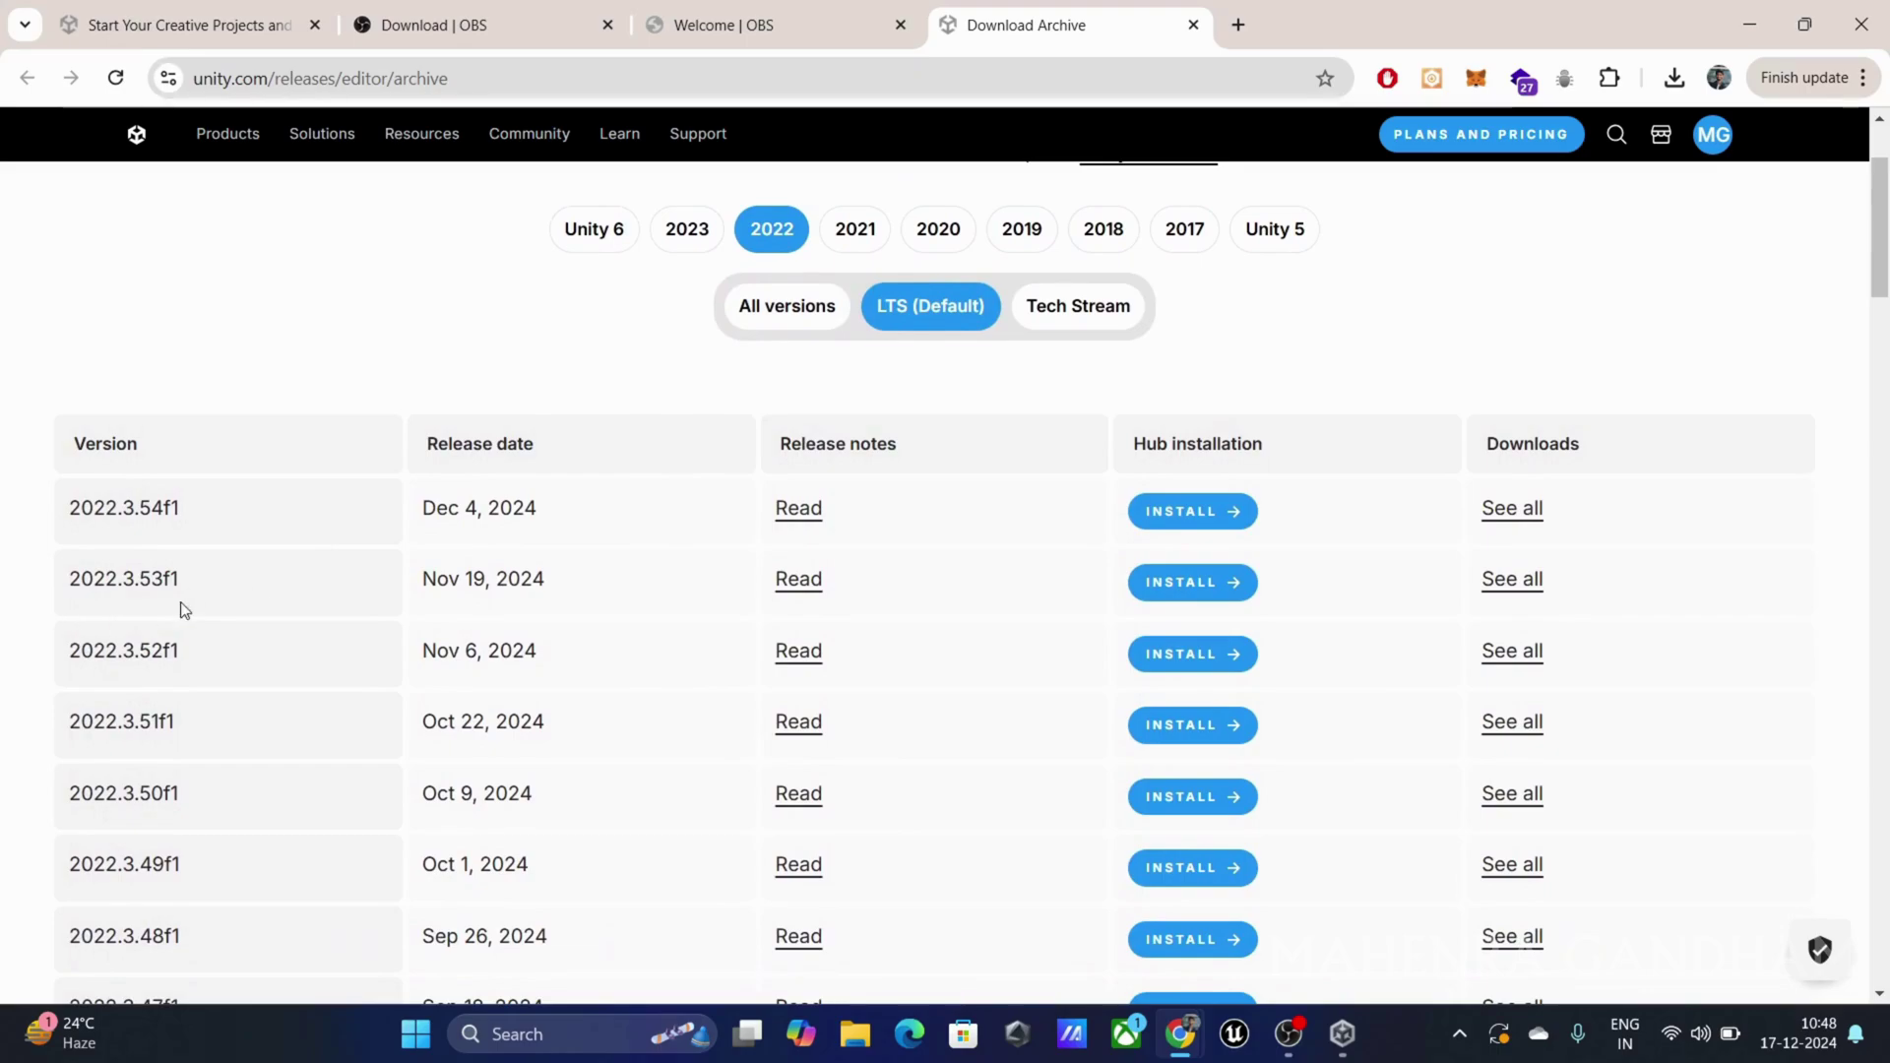
pyautogui.click(1188, 588)
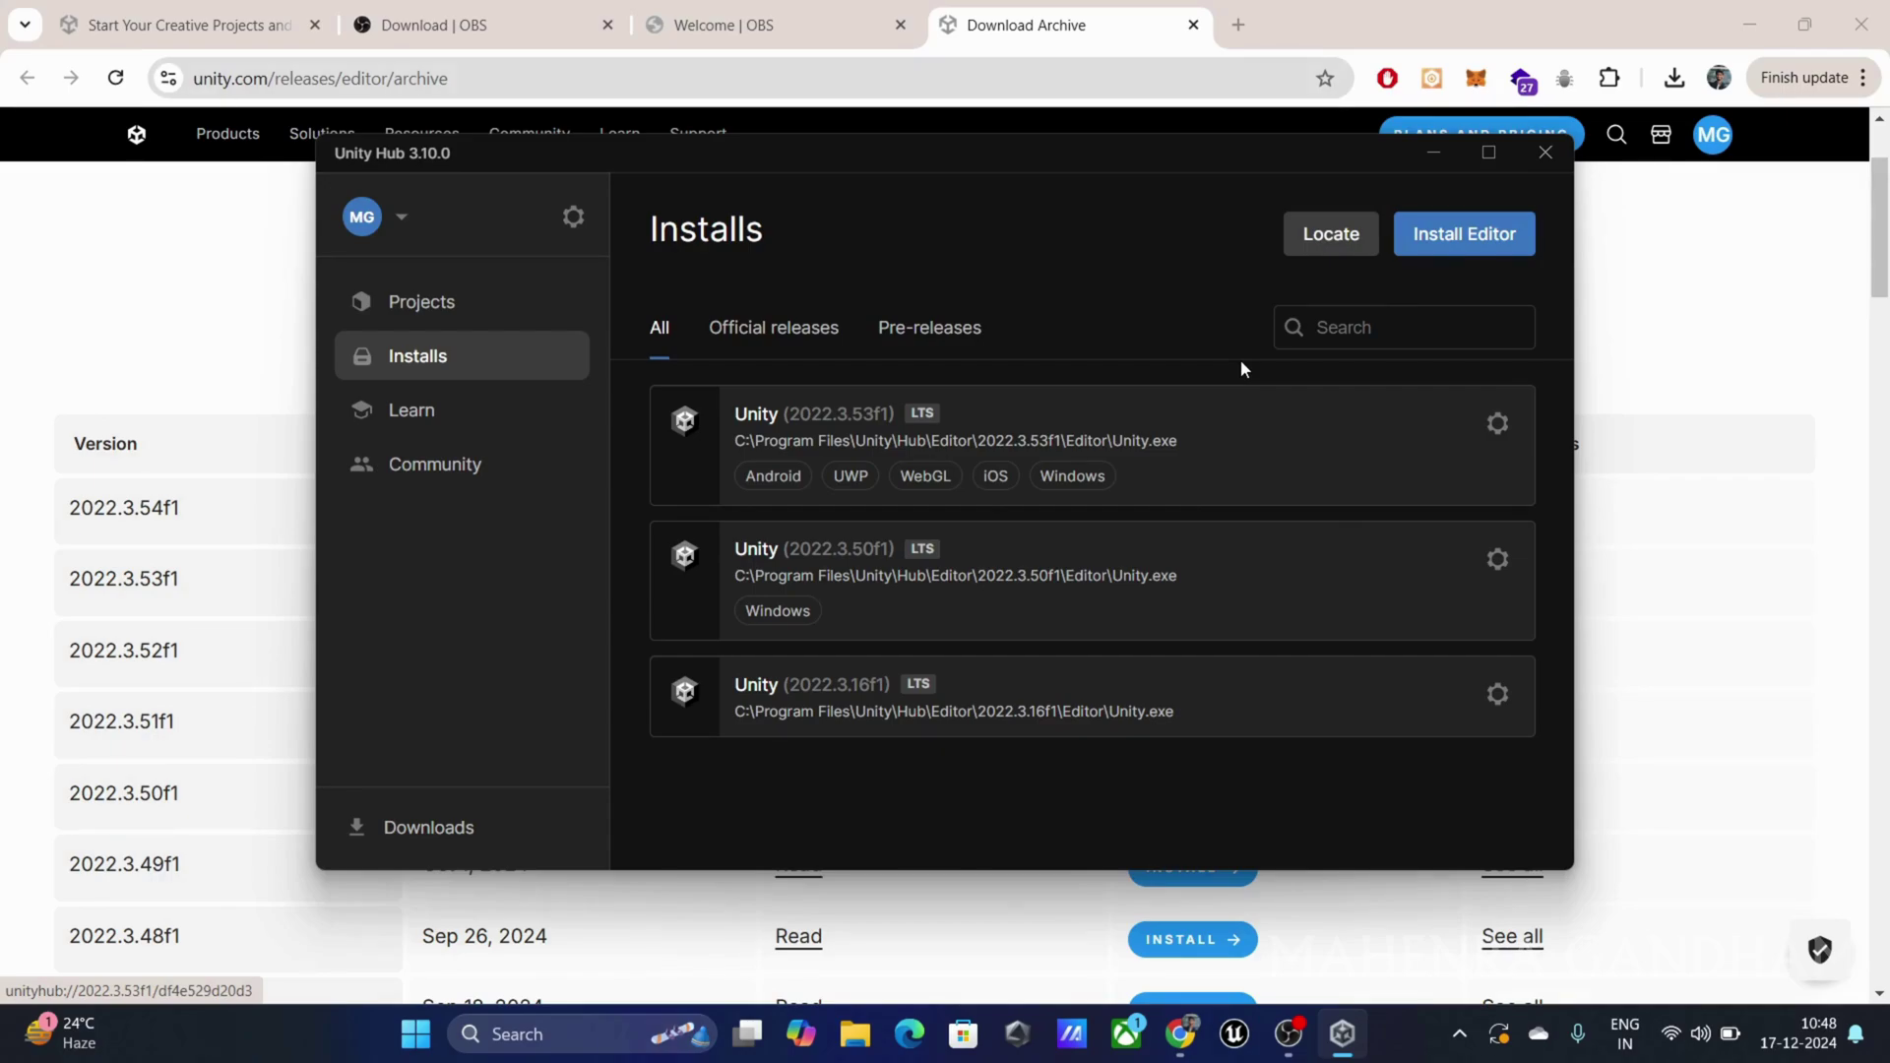
pyautogui.hotkey('alt', 'Tab')
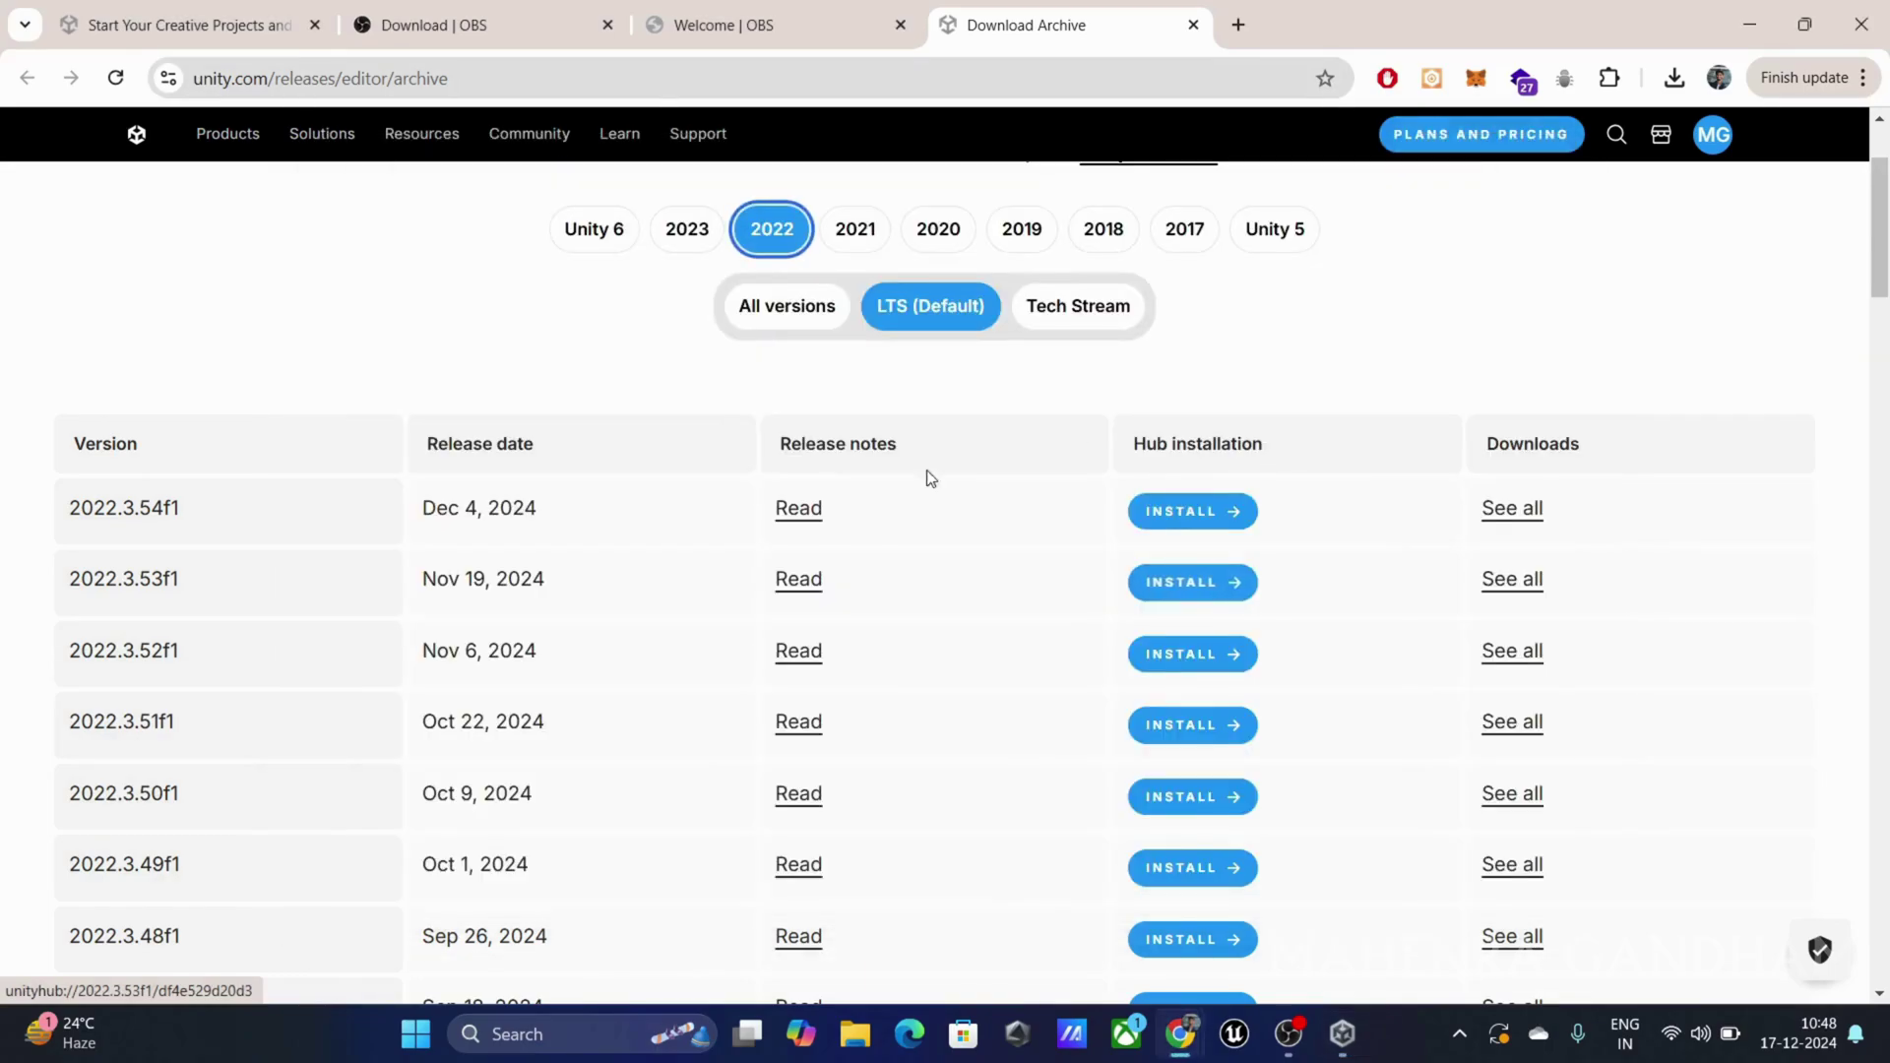
# Start the Hub installation of Unity 2022.3.54f1 and exclude the Microsoft Visual Studio Community 2022 module
pyautogui.click(1203, 517)
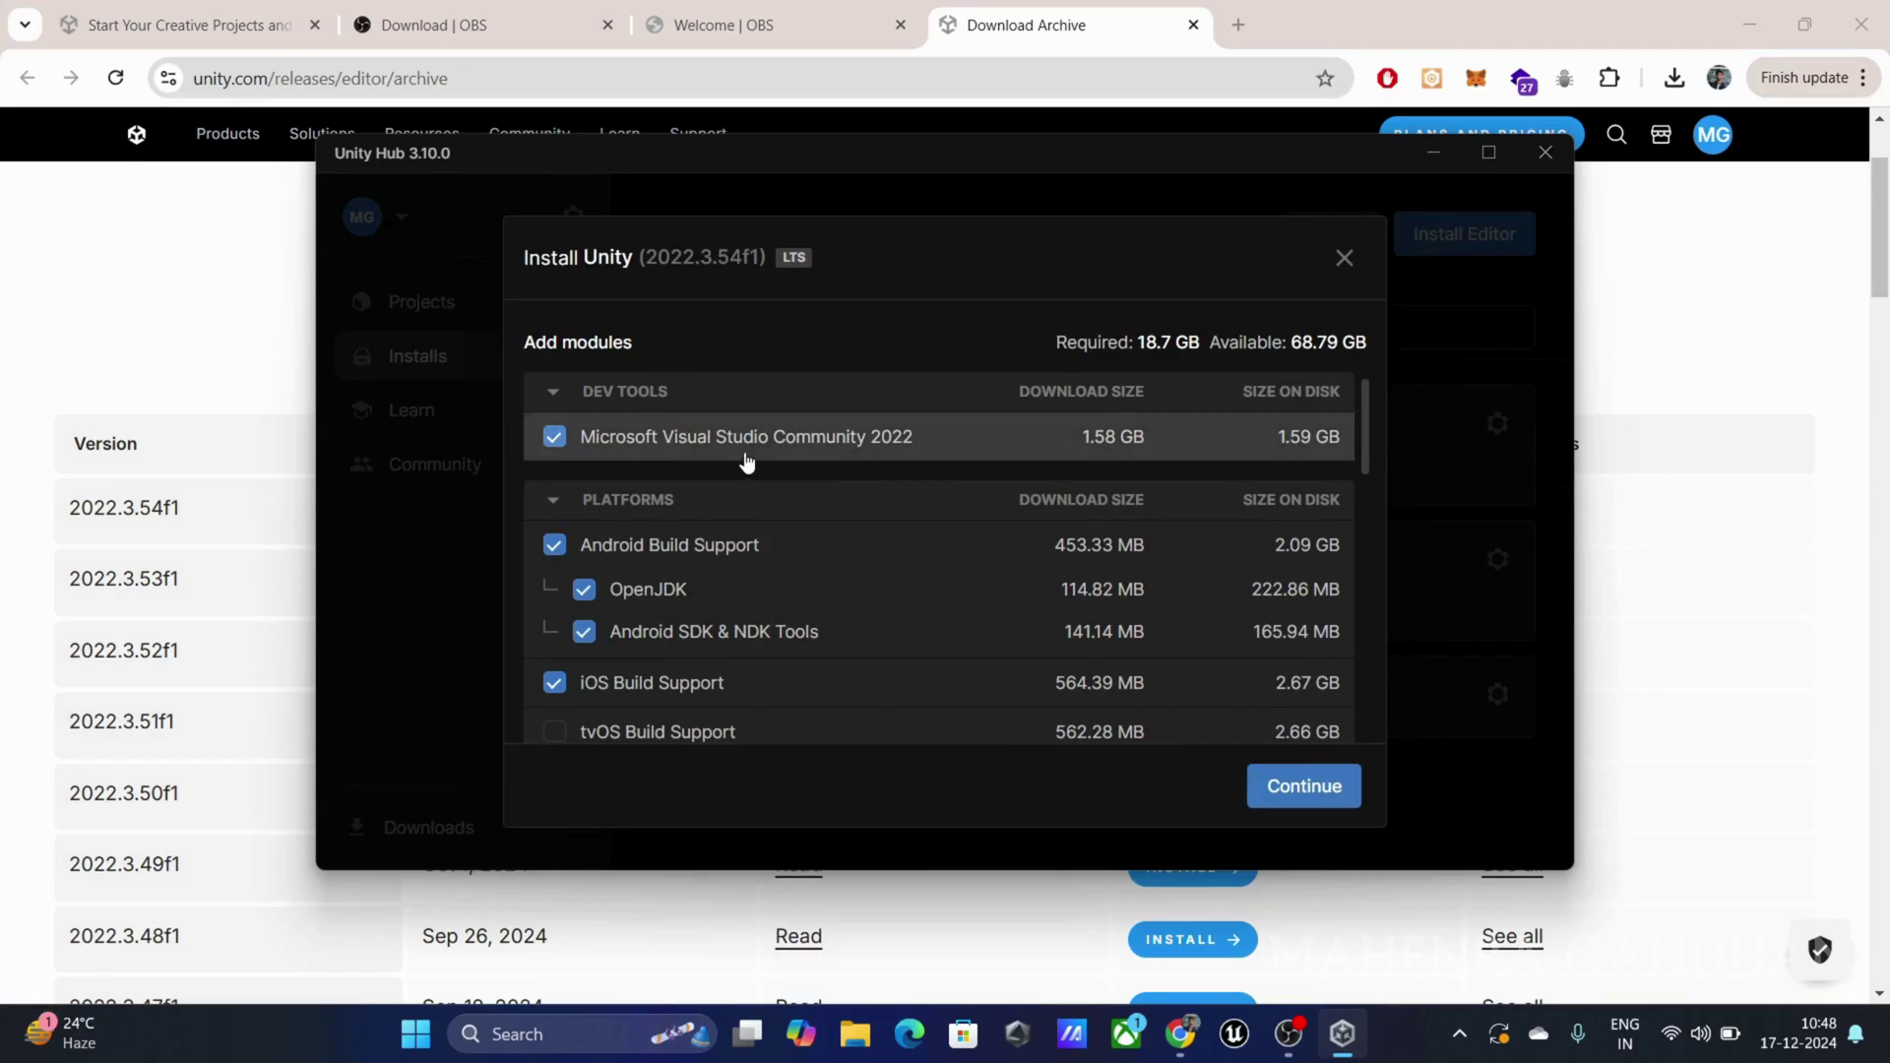
pyautogui.click(552, 442)
pyautogui.scroll(-1, 821, 468)
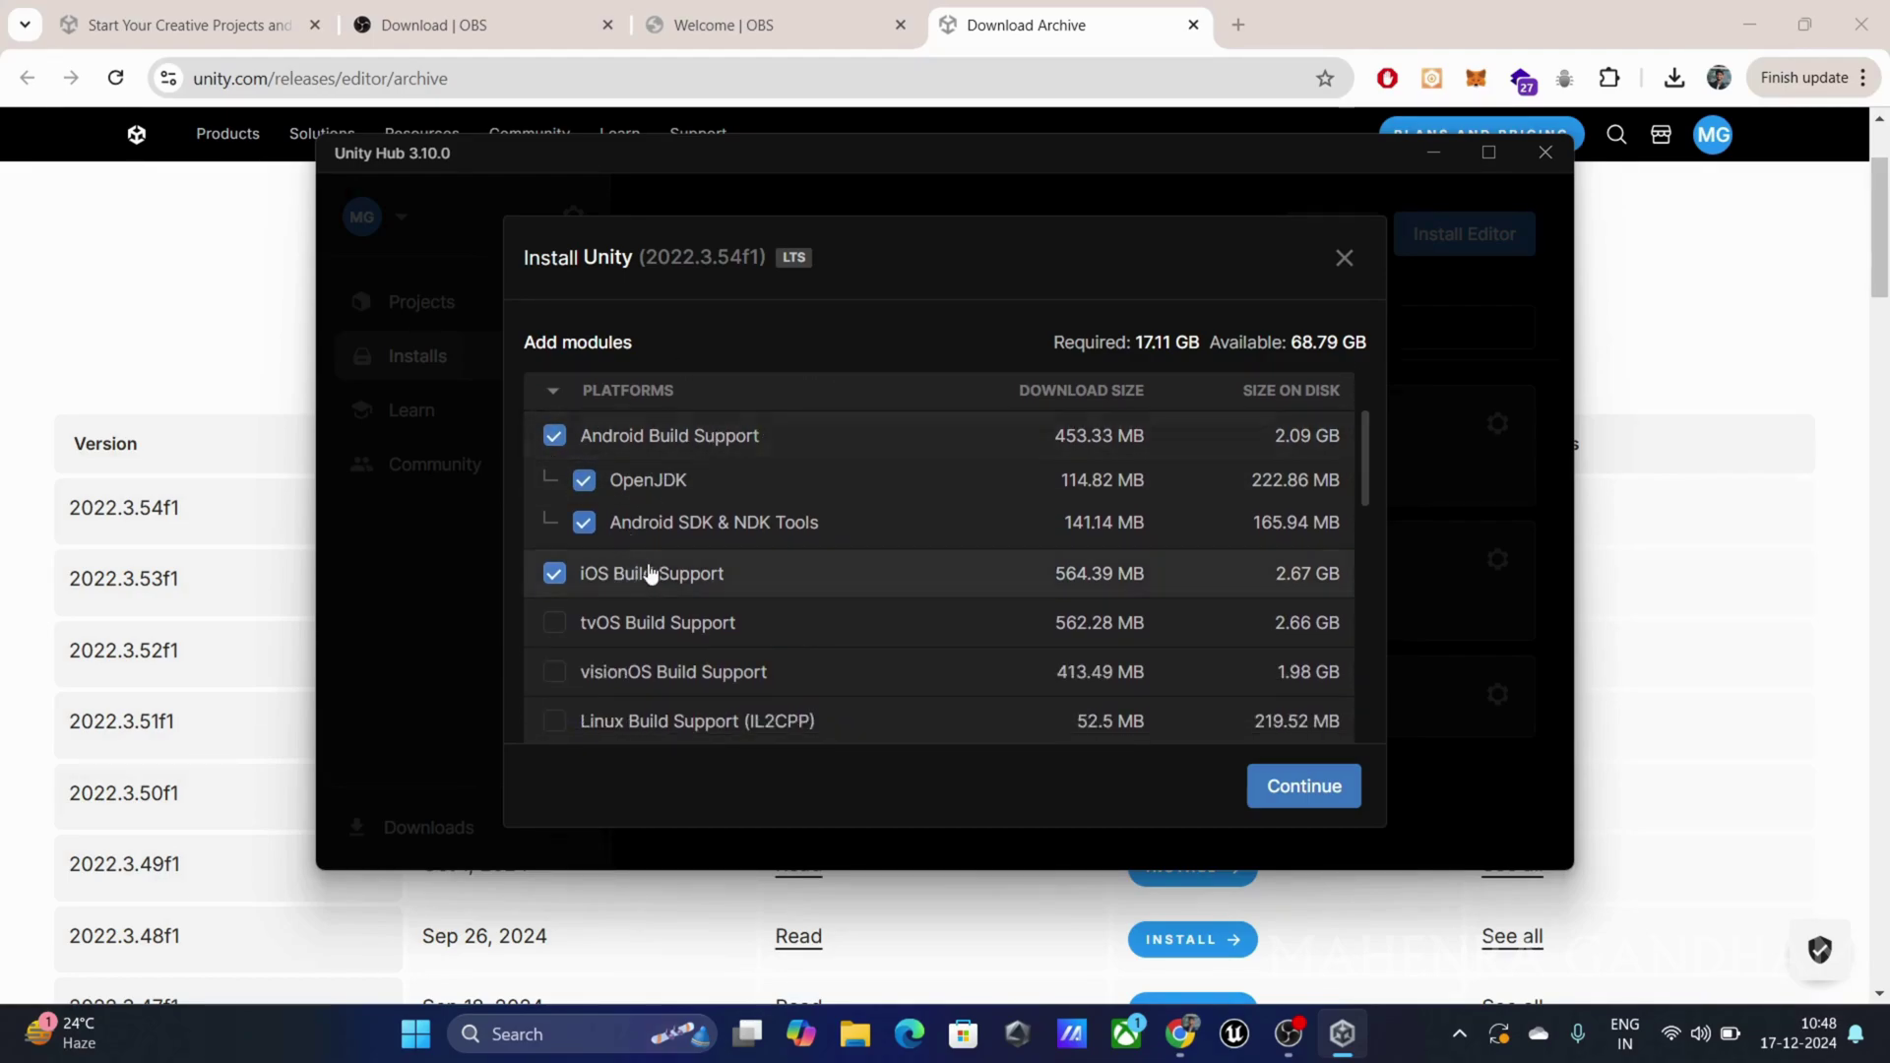
# Examine the platform build support modules available for Unity 2022.3.54f1 and which ones are selected
pyautogui.scroll(-1, 605, 596)
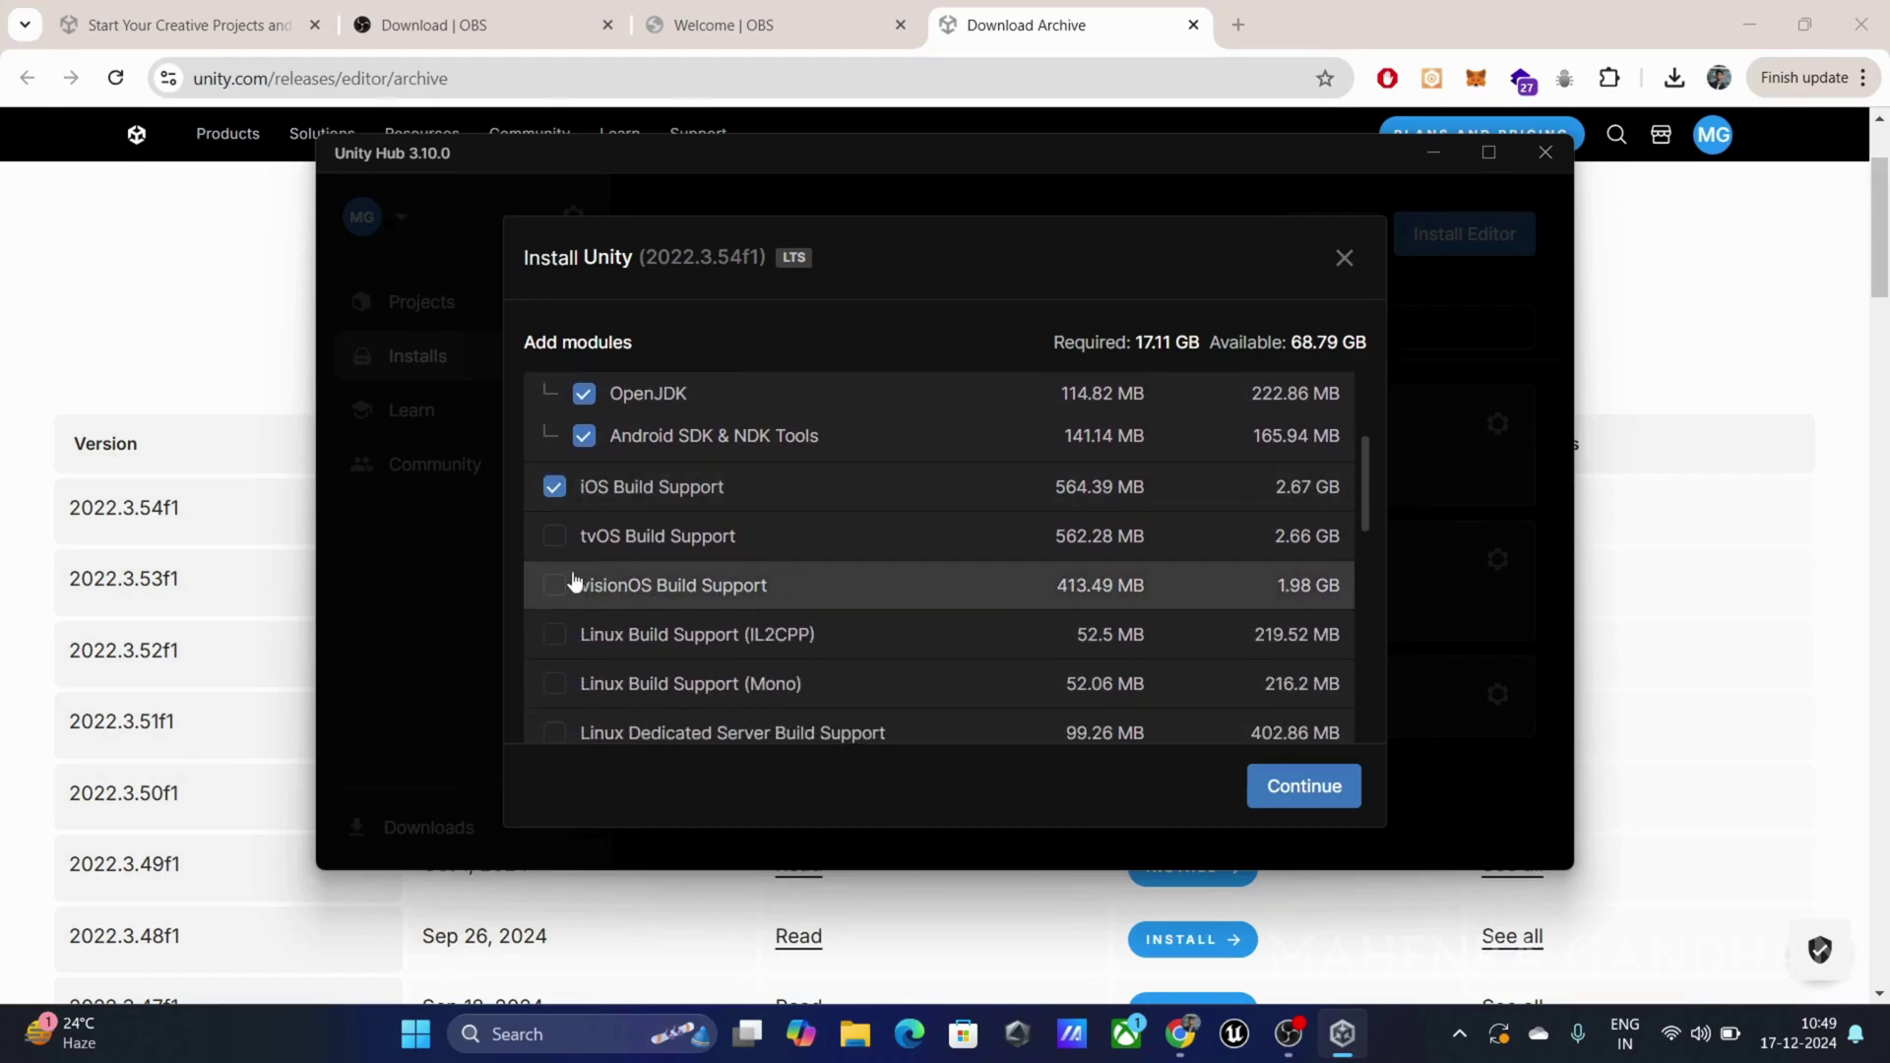
pyautogui.scroll(-1, 620, 600)
pyautogui.scroll(-1, 673, 689)
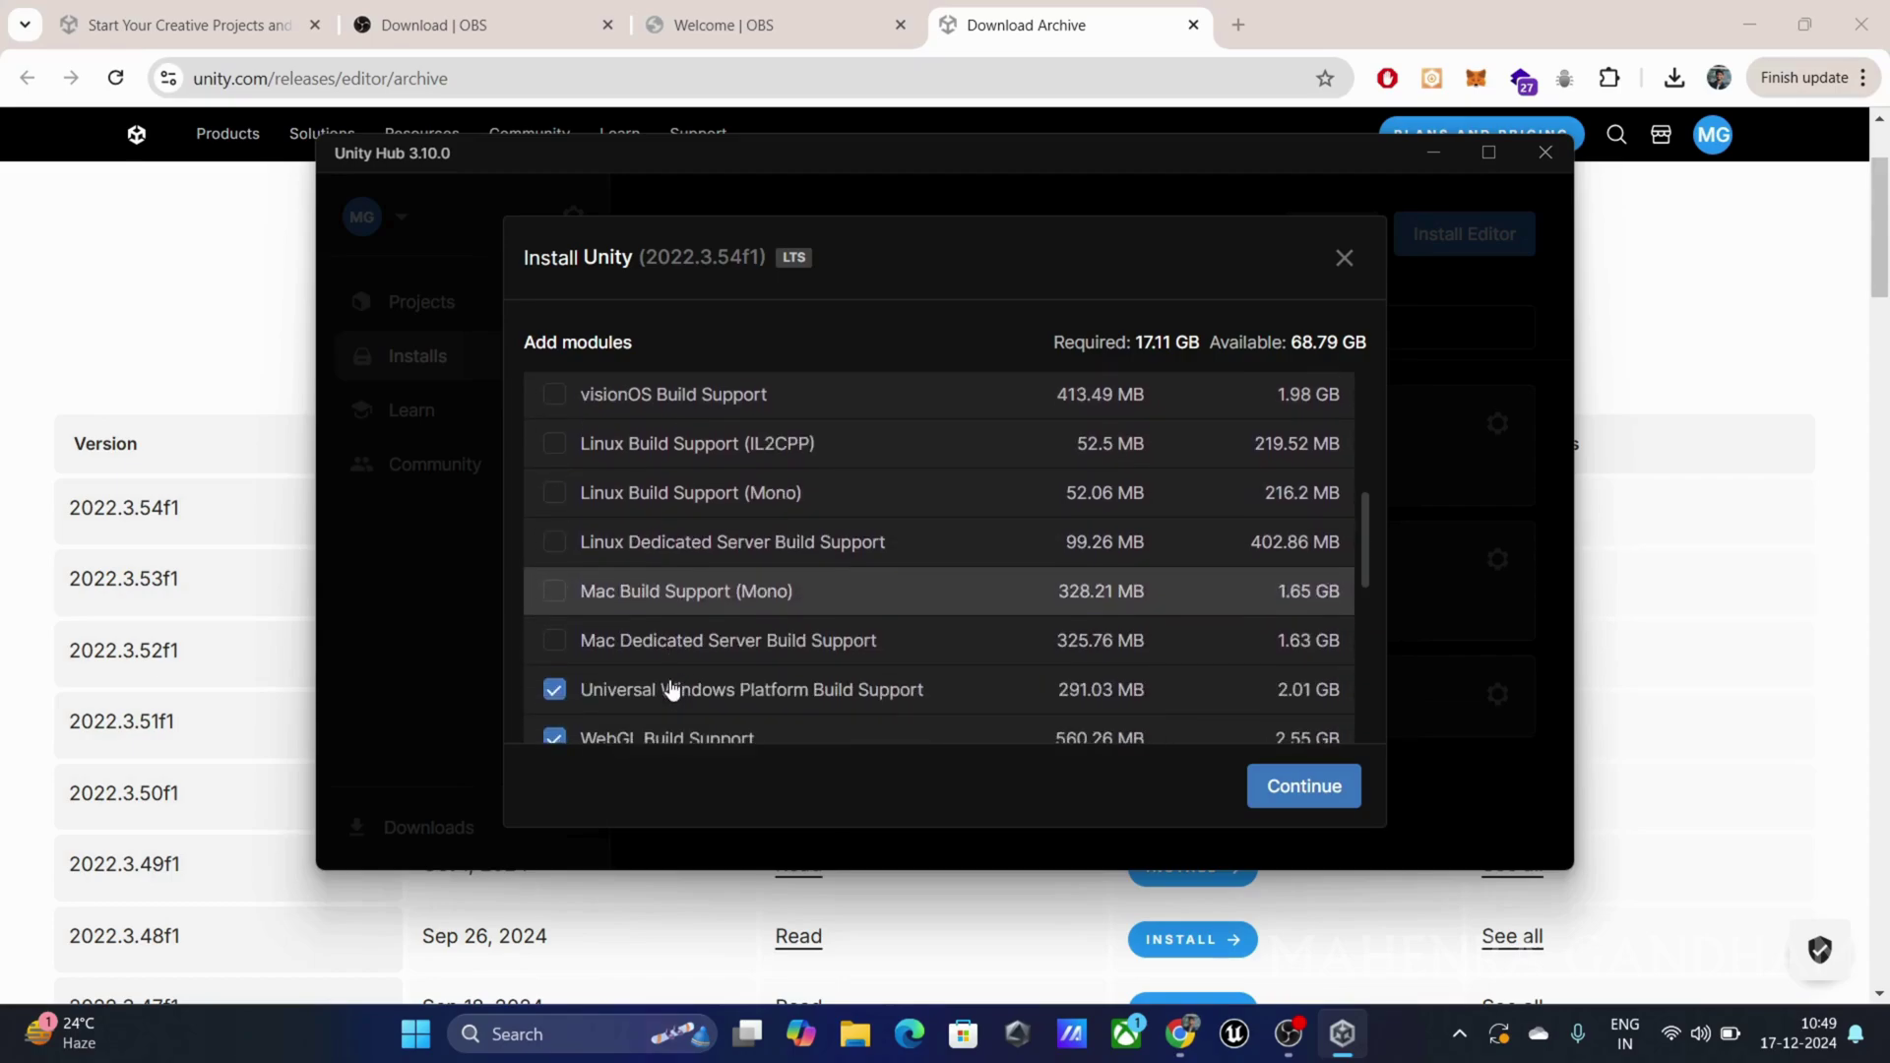
pyautogui.scroll(-1, 680, 694)
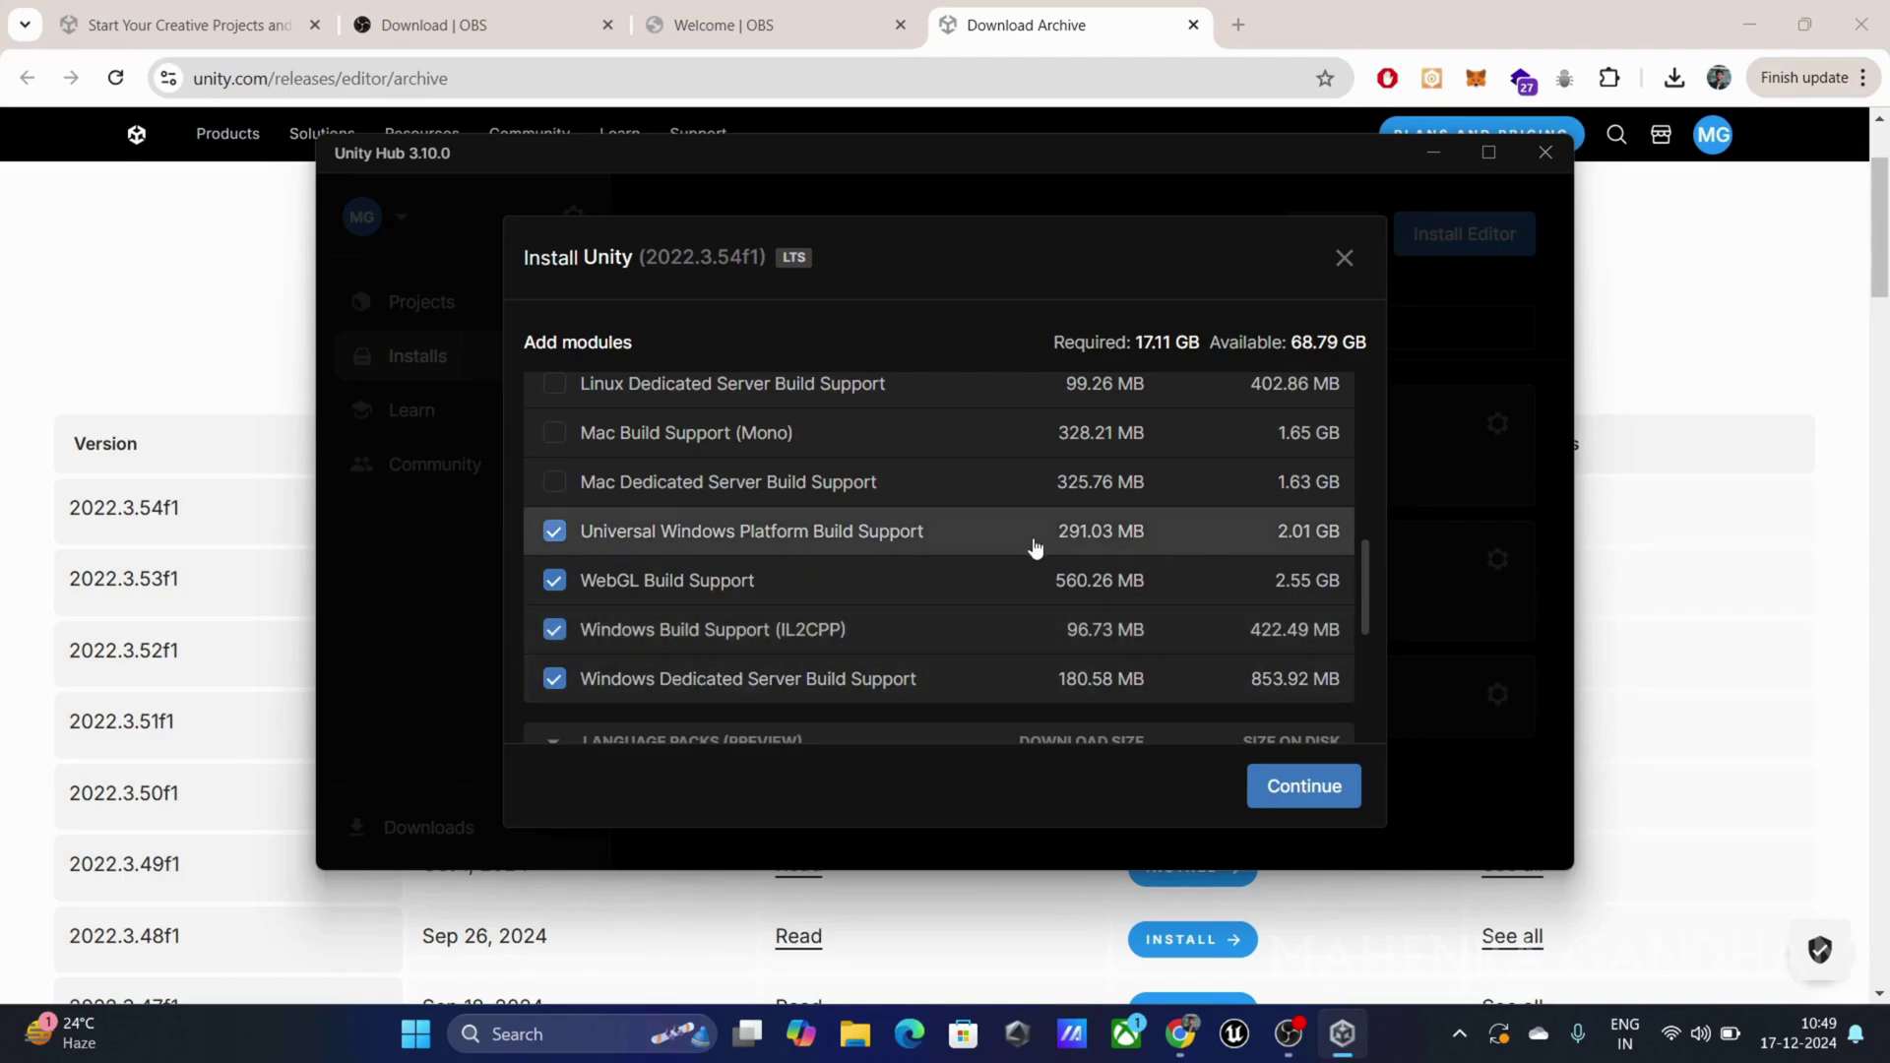
pyautogui.scroll(3, 1033, 548)
pyautogui.scroll(-2, 1034, 548)
pyautogui.scroll(-1, 1034, 548)
pyautogui.scroll(5, 1033, 549)
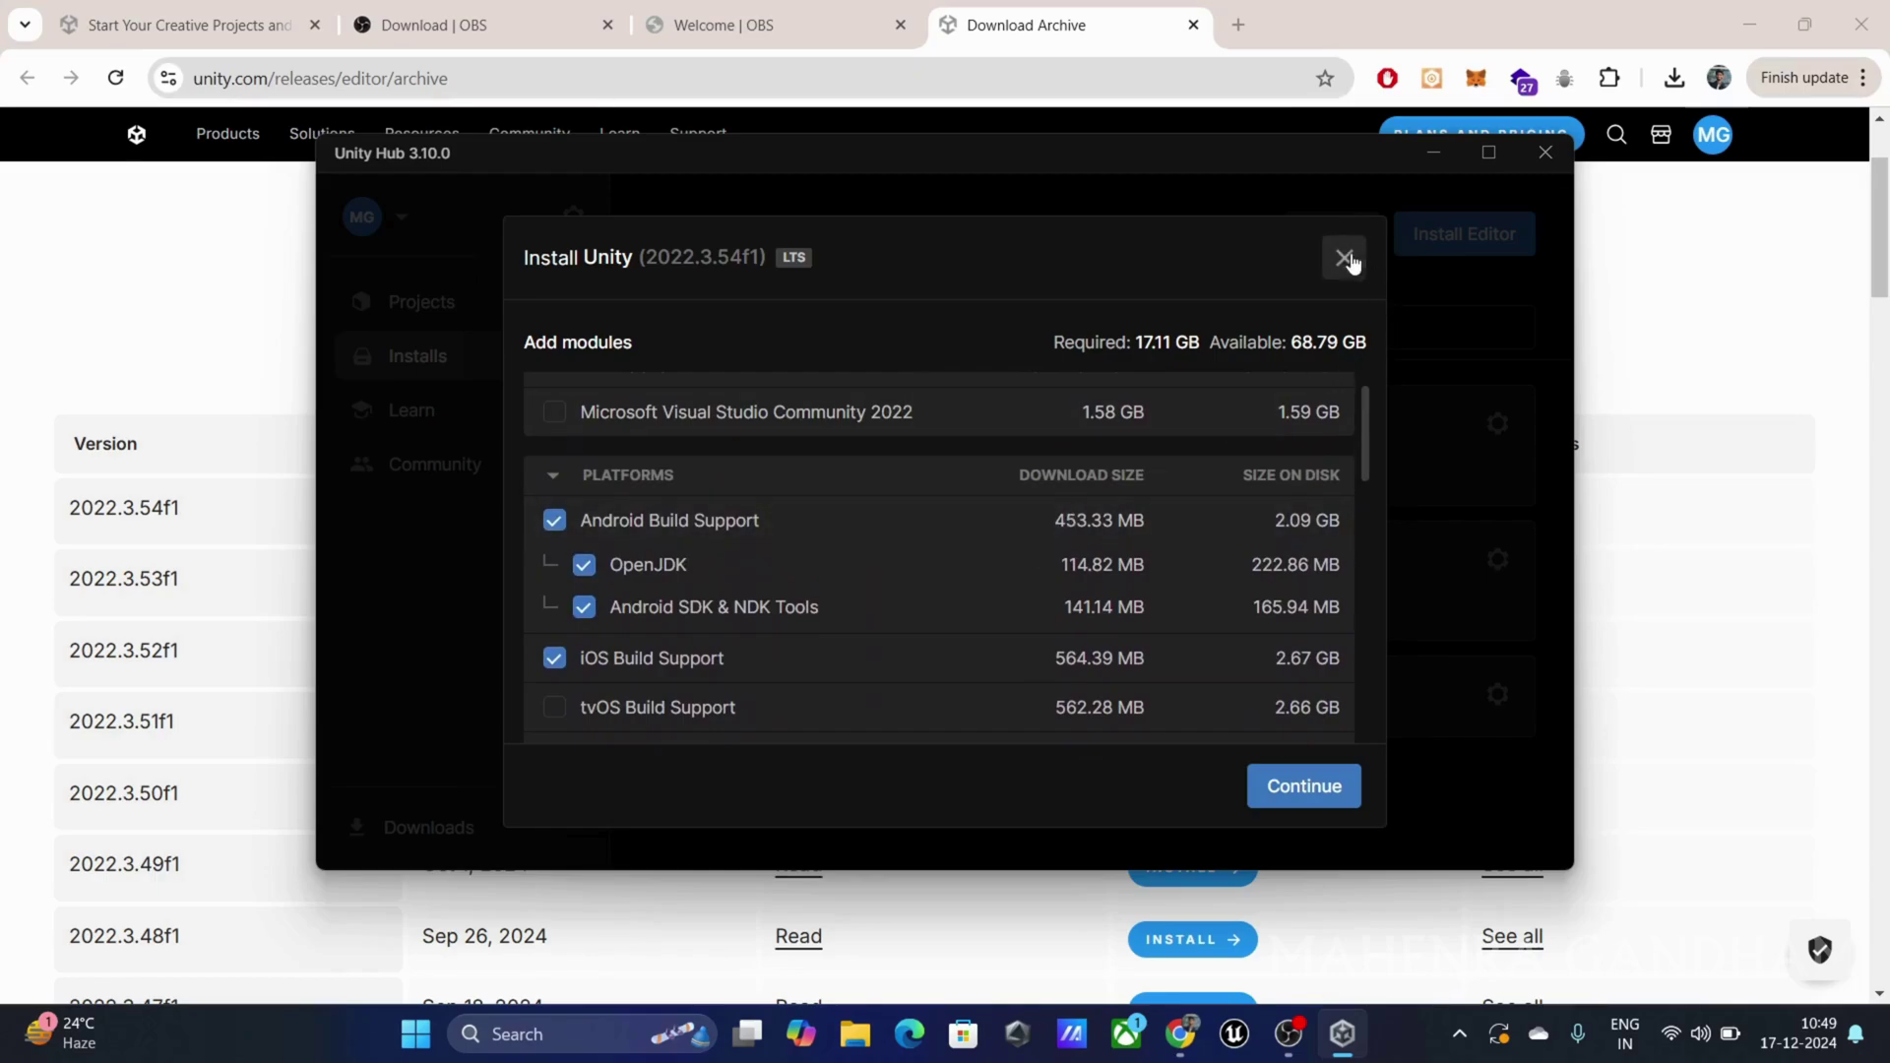
pyautogui.scroll(1, 857, 491)
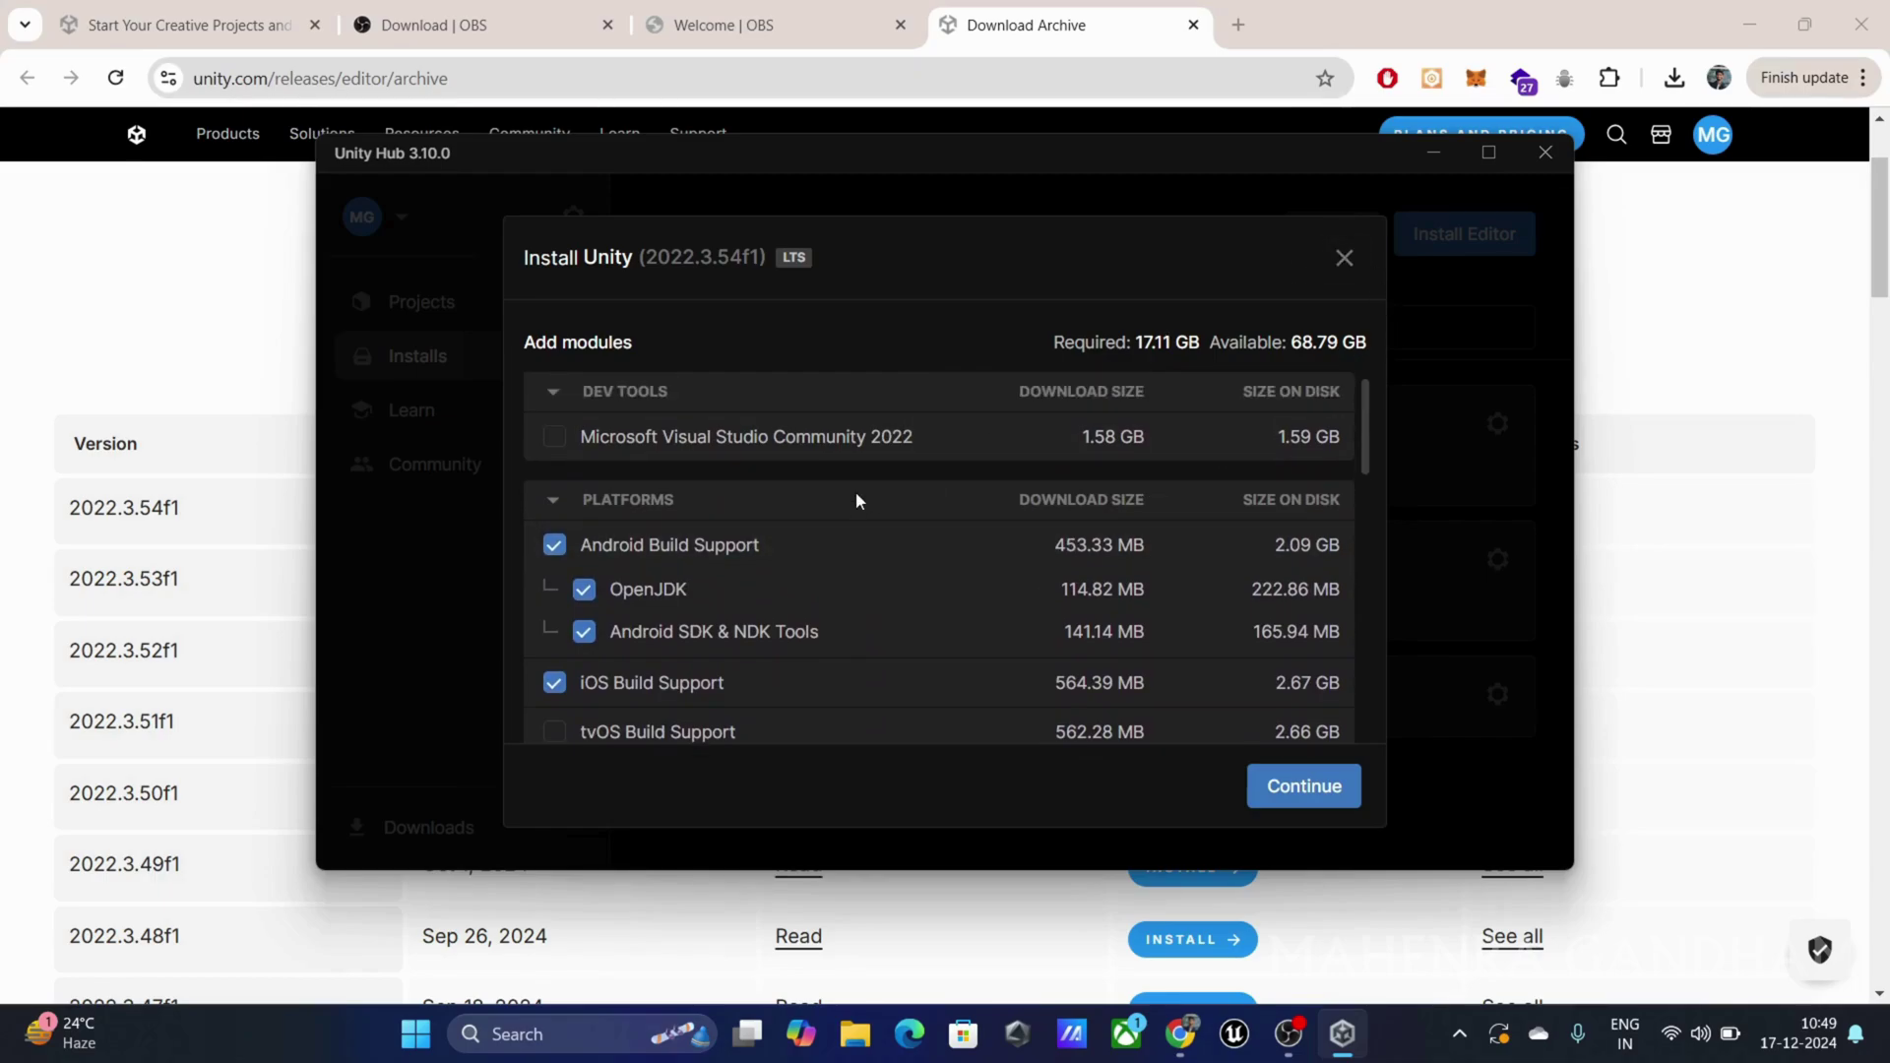
pyautogui.scroll(-2, 856, 493)
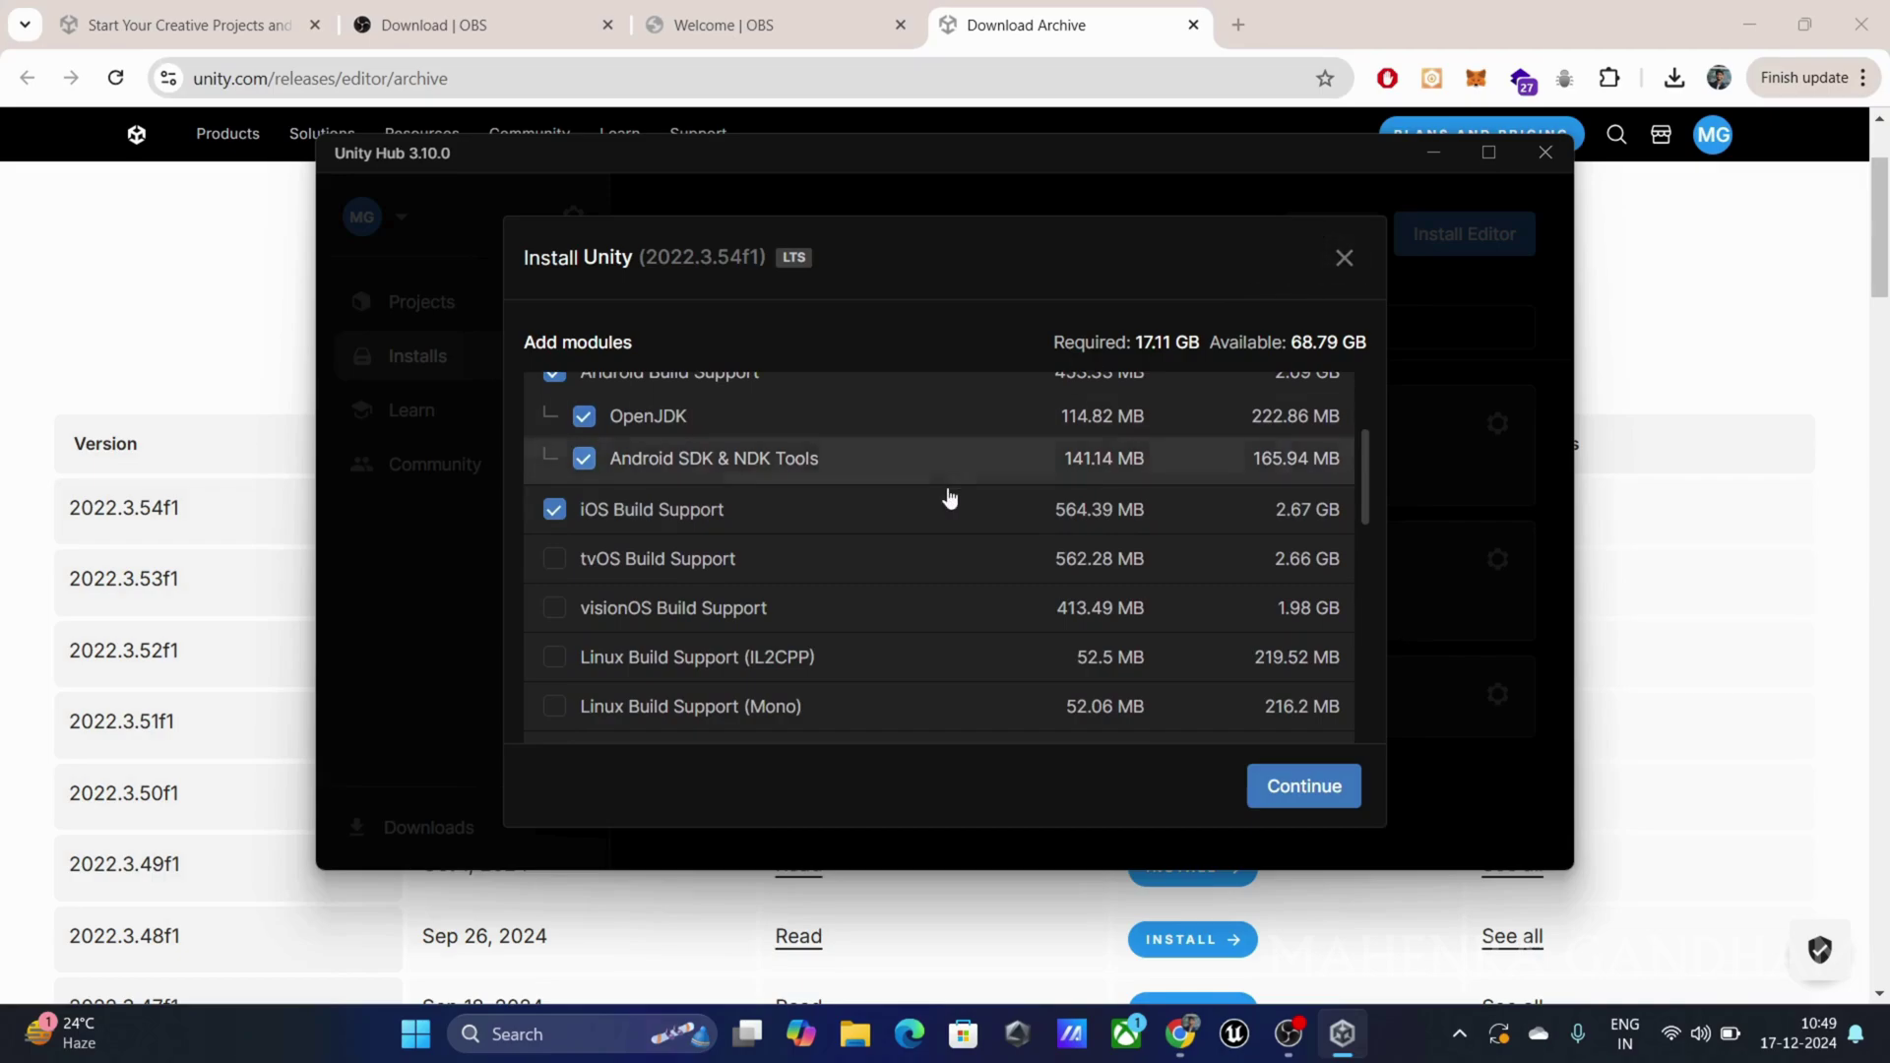
pyautogui.scroll(-4, 947, 497)
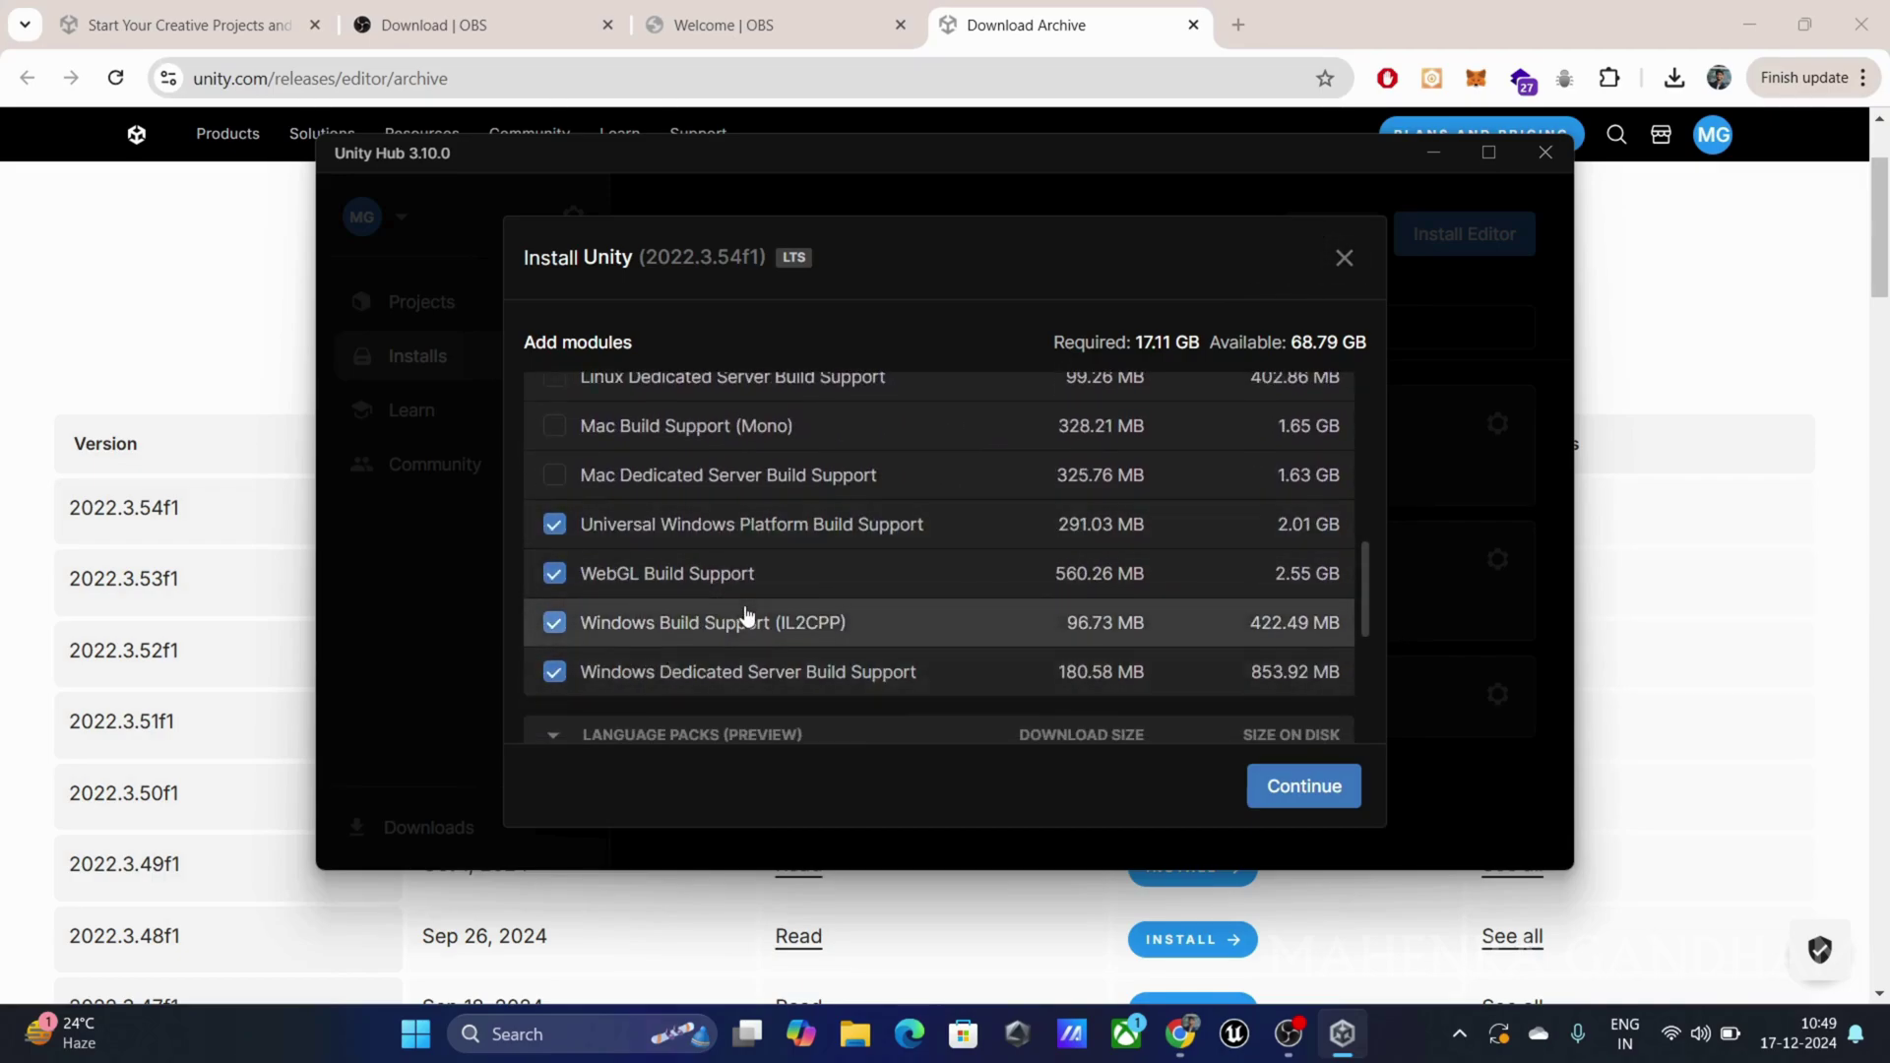
pyautogui.scroll(2, 748, 615)
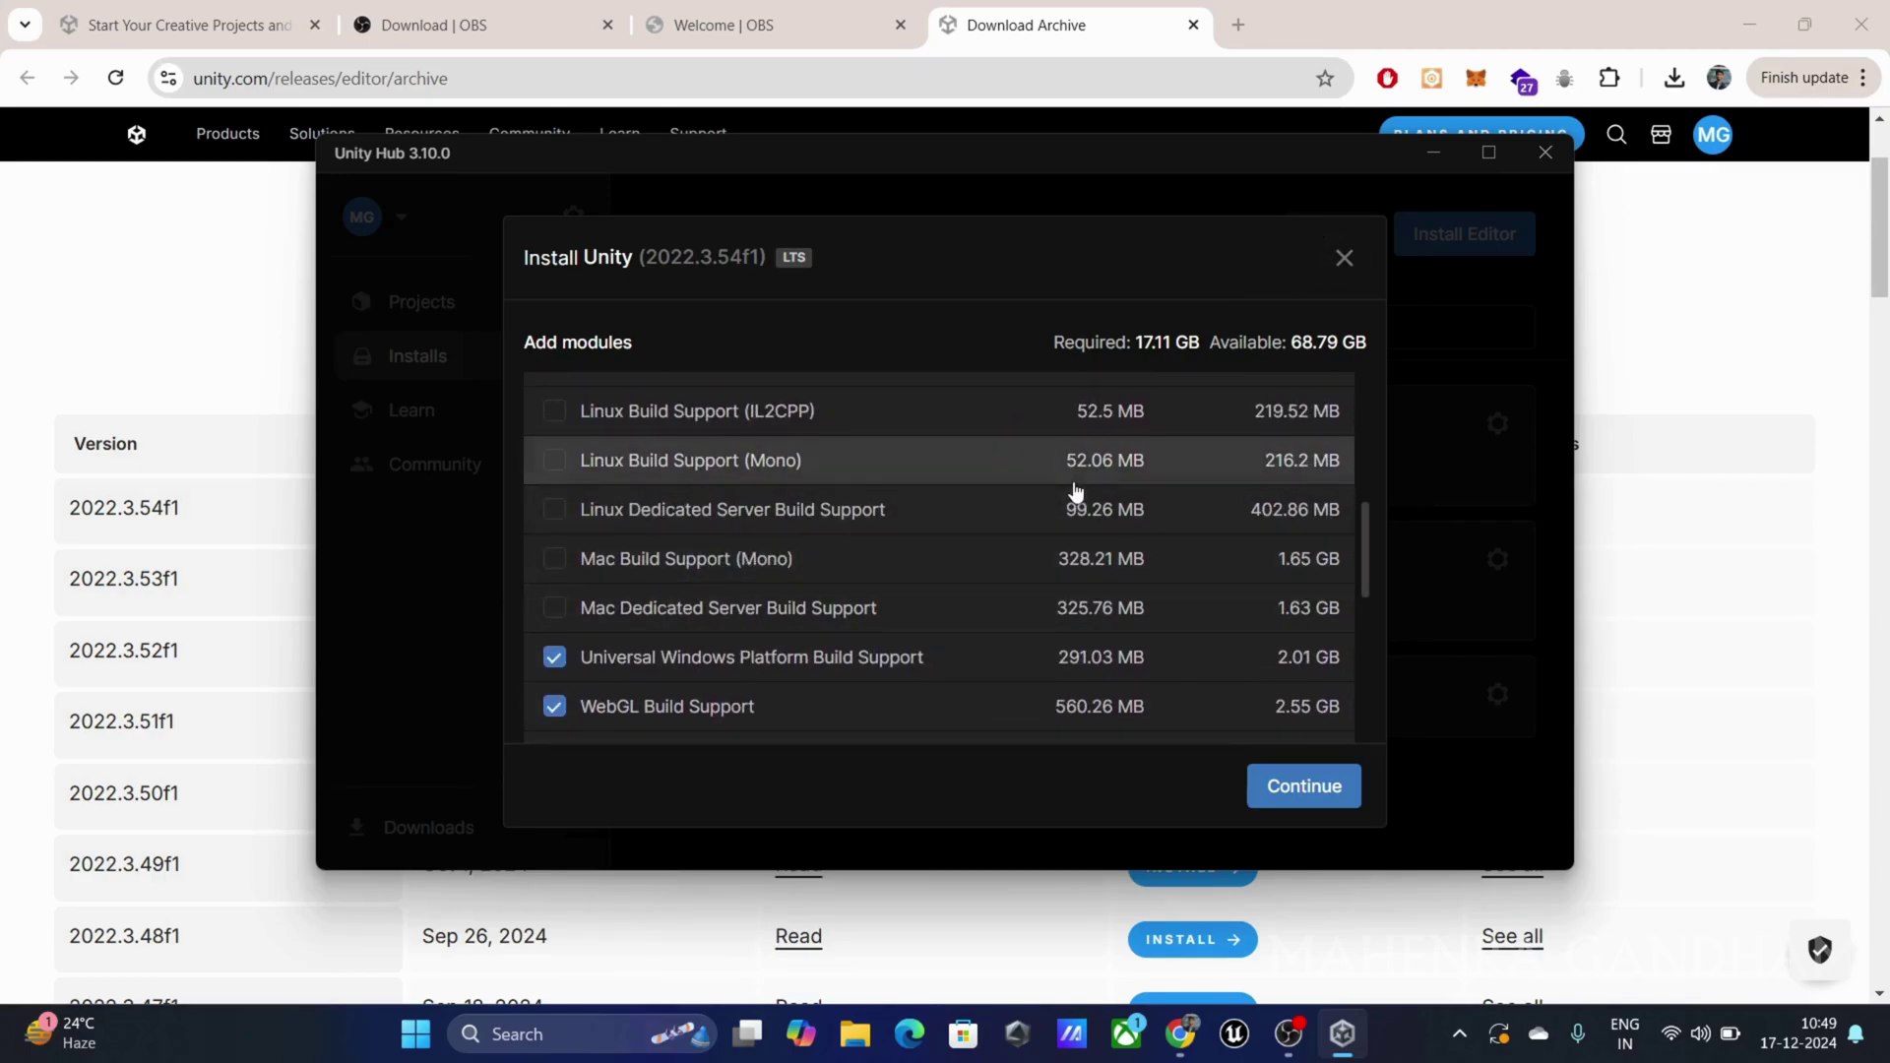
# Cancel the Unity 2022.3.54f1 installation and show the Projects list in Unity Hub
pyautogui.click(1341, 260)
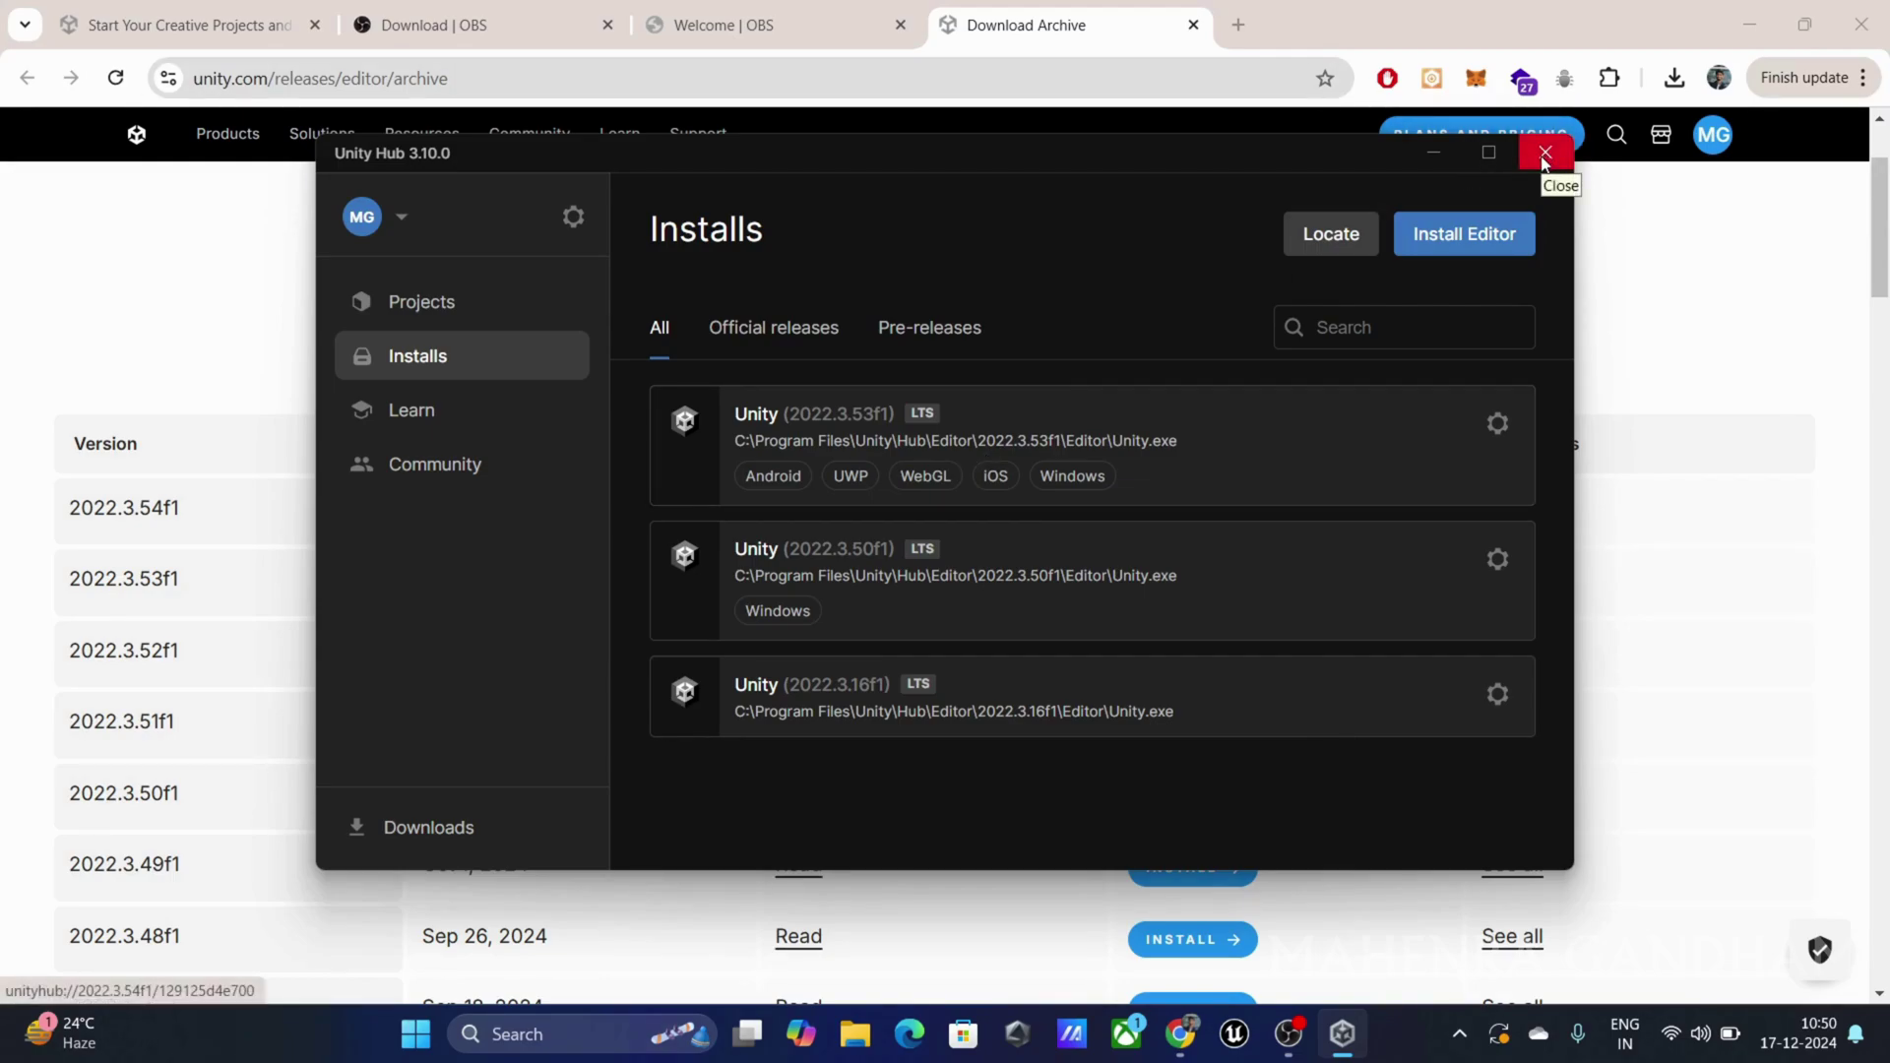
pyautogui.click(477, 308)
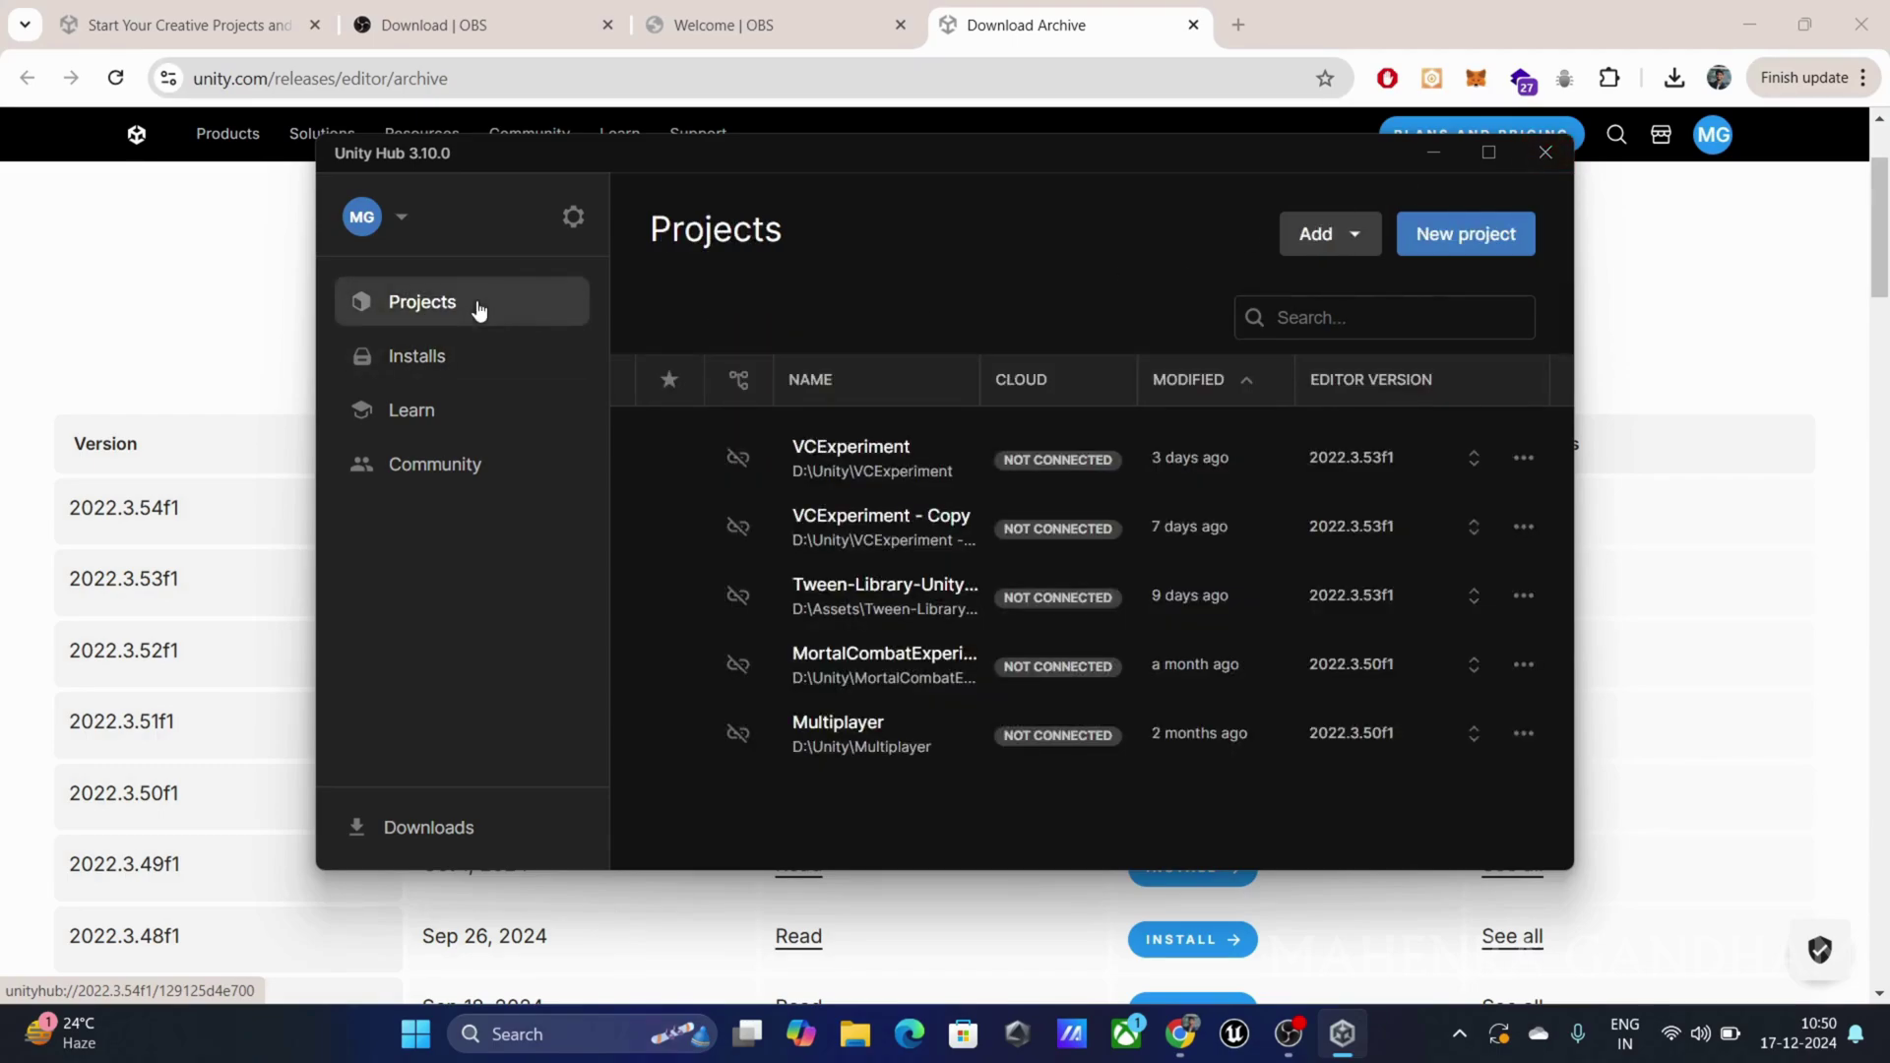